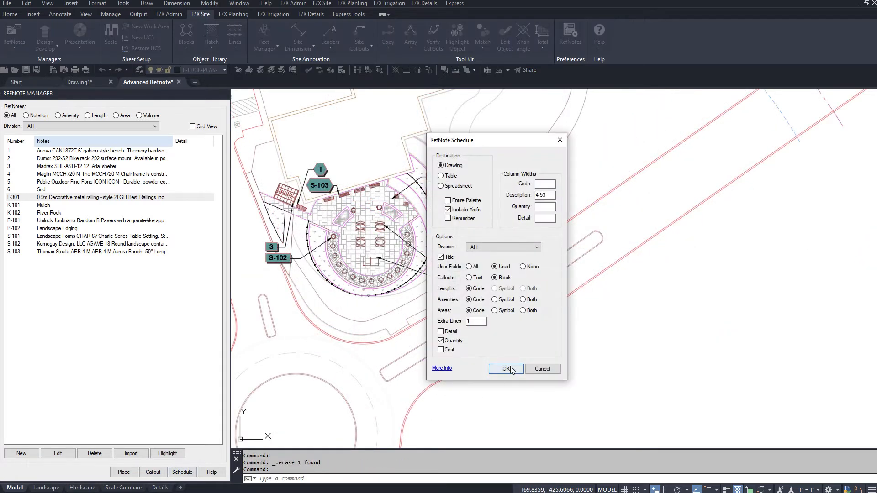
Place a RefNote schedule for all divisions, with used user fields and quantities, in the drawing beside the plaza plan
{"action": "left_click", "coordinate": [506, 369]}
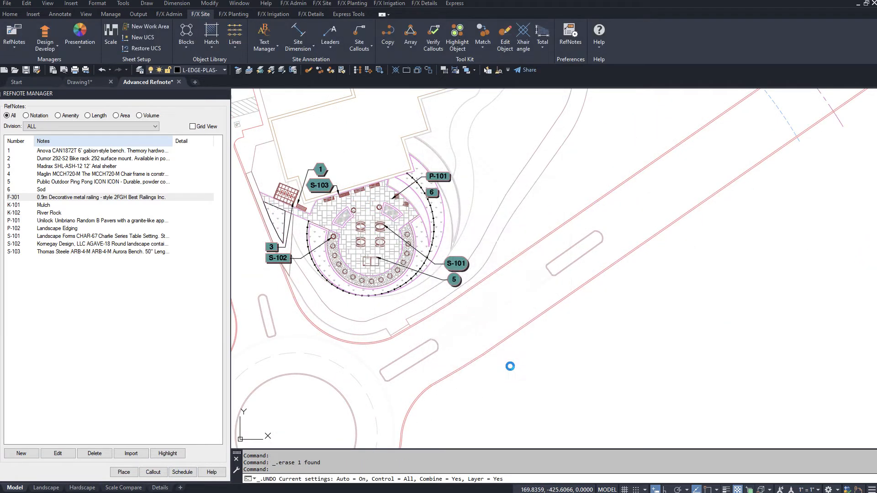
{"action": "left_click", "coordinate": [489, 104]}
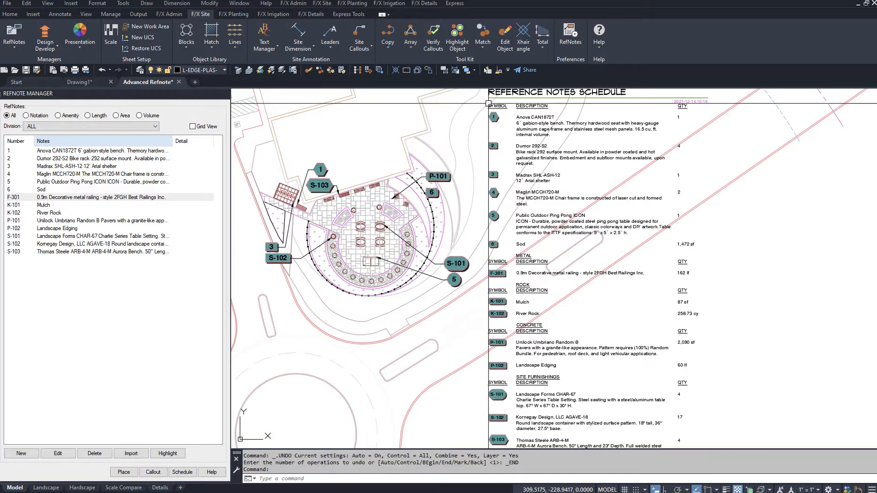
Check the Sod note's callout options and accept the stadium callout without a leader, with screen fill and drop shadow
{"action": "left_click", "coordinate": [63, 190]}
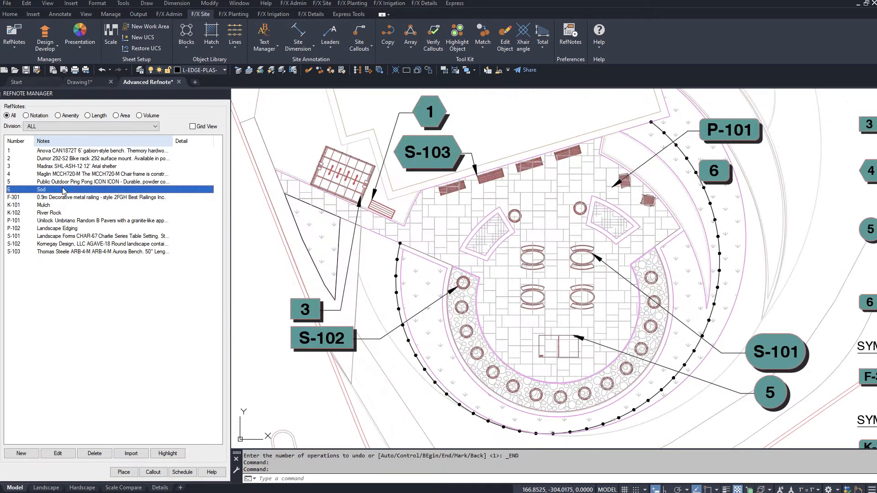
{"action": "left_click", "coordinate": [59, 452]}
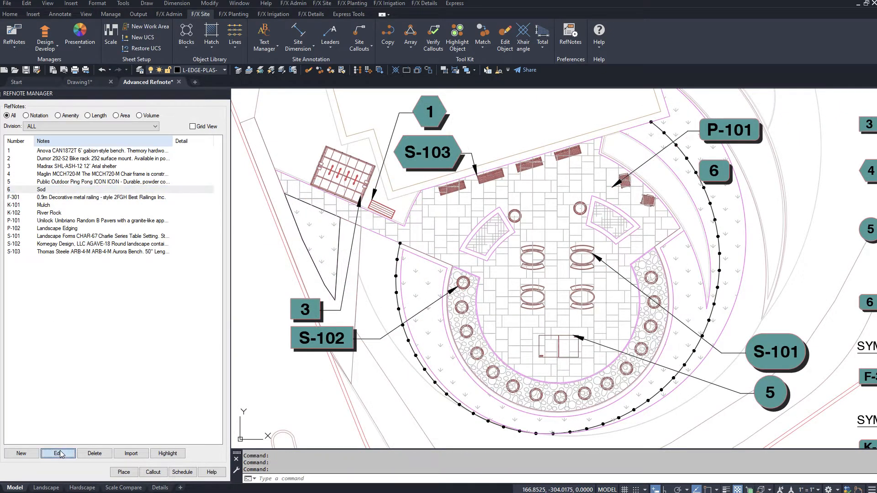
{"action": "left_click", "coordinate": [505, 279]}
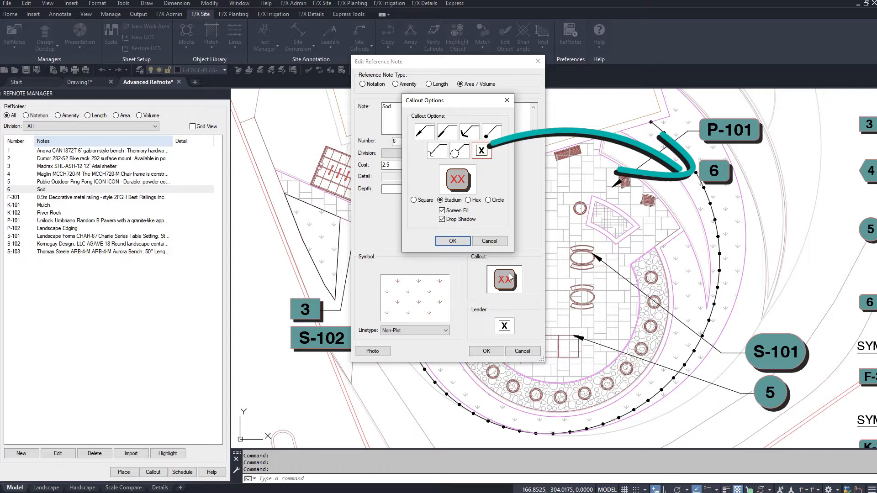
{"action": "left_click", "coordinate": [467, 243]}
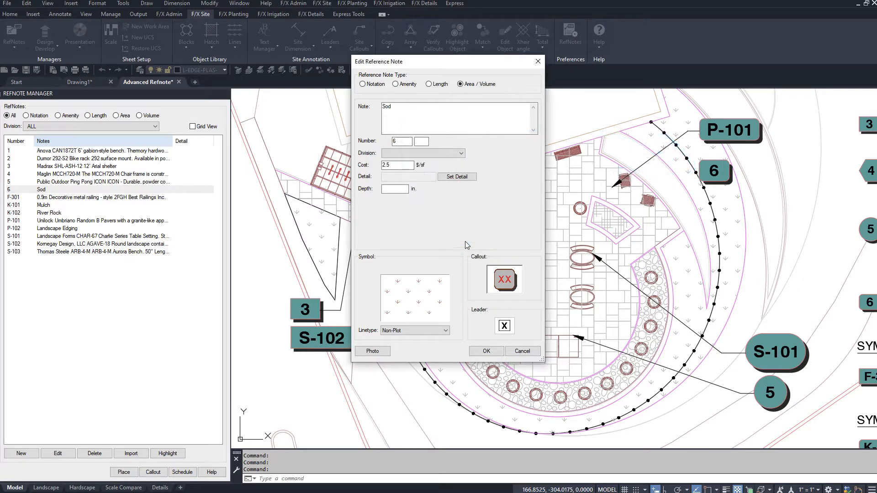
{"action": "left_click", "coordinate": [486, 351]}
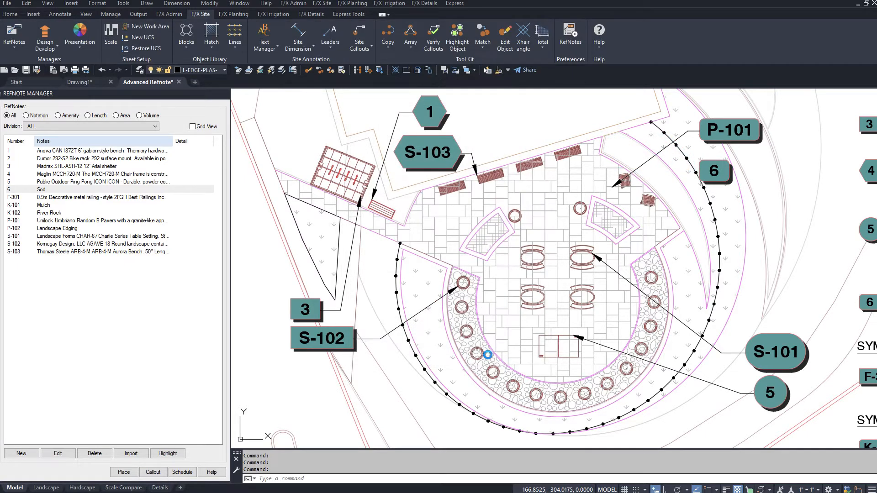
Call out the sod area beside the planter ring with its RefNote callout placed inside the sod
{"action": "left_click", "coordinate": [154, 475]}
{"action": "left_click", "coordinate": [427, 331]}
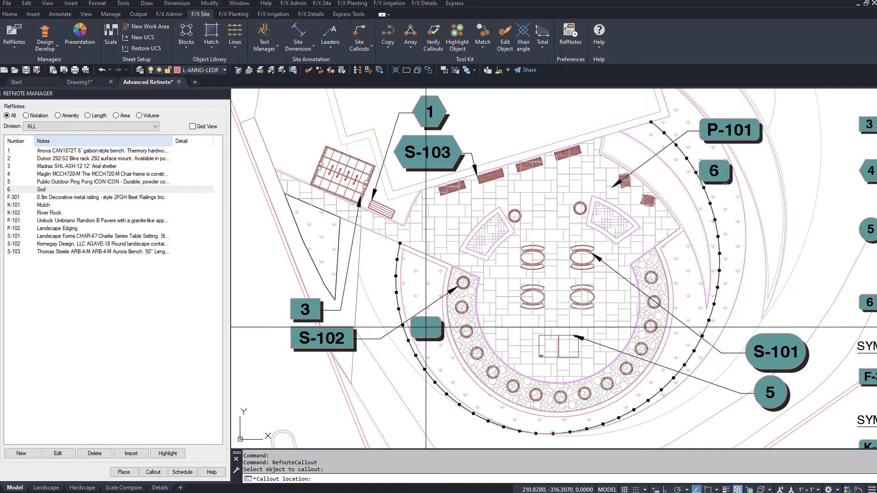
{"action": "left_click", "coordinate": [426, 327]}
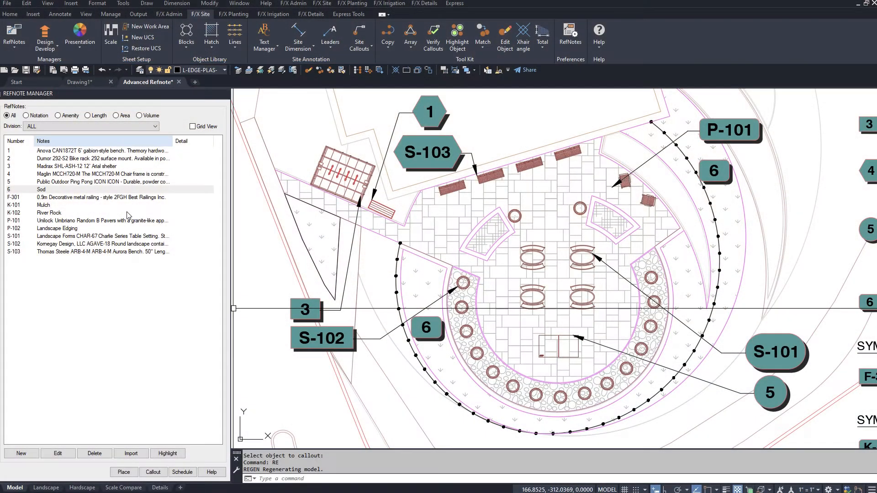
Fill in the F-301 metal railing note's user fields with height 900mm, material Metal and color Black
{"action": "left_click", "coordinate": [123, 200]}
{"action": "left_click", "coordinate": [64, 455]}
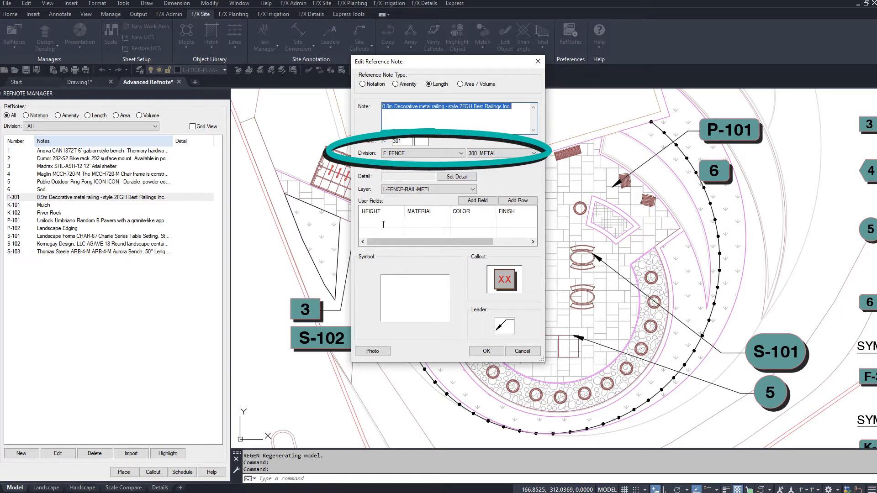
{"action": "left_click", "coordinate": [383, 224]}
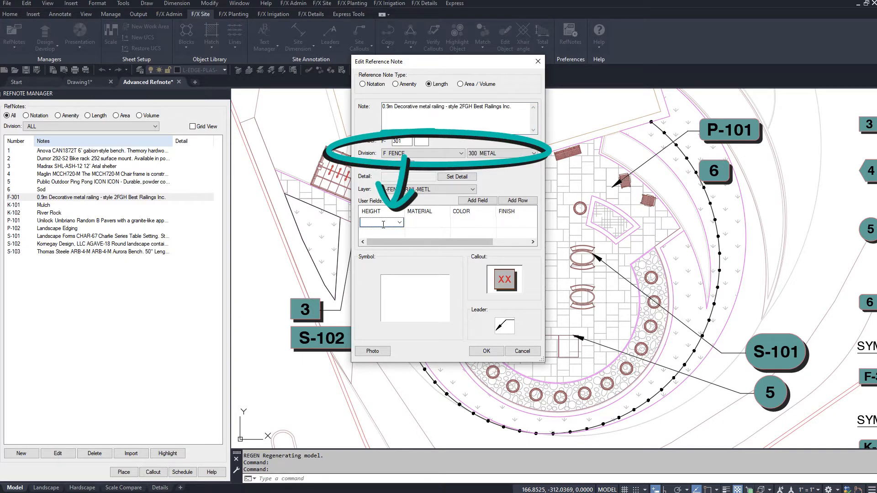
{"action": "type", "text": "900mm"}
{"action": "left_click", "coordinate": [419, 223]}
{"action": "type", "text": "Metal"}
{"action": "left_click", "coordinate": [456, 222]}
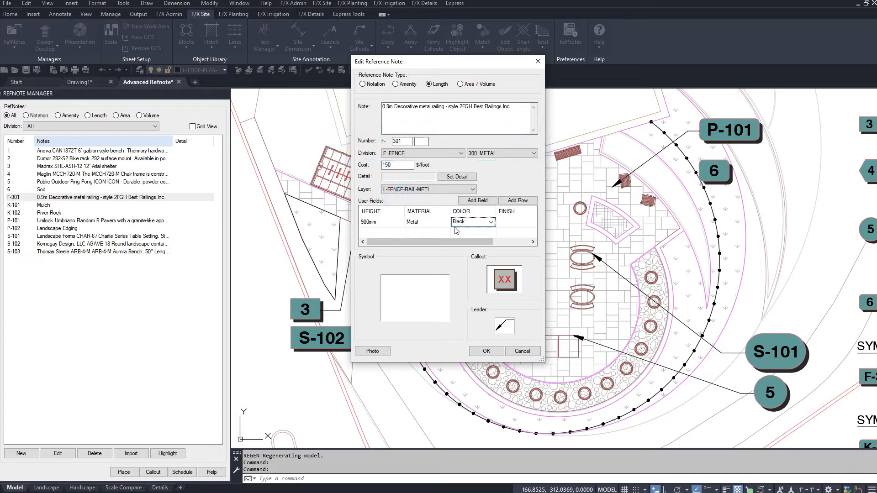
{"action": "left_click", "coordinate": [500, 348]}
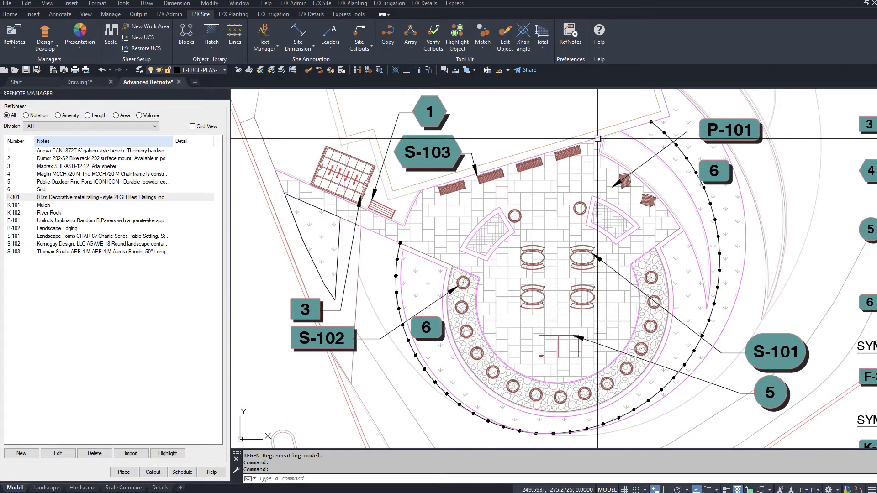
Open the first user field of the F - FENCE division for editing in the RefNotes preferences
{"action": "left_click", "coordinate": [575, 35]}
{"action": "scroll", "coordinate": [382, 111], "scroll_direction": "down", "scroll_amount": 5}
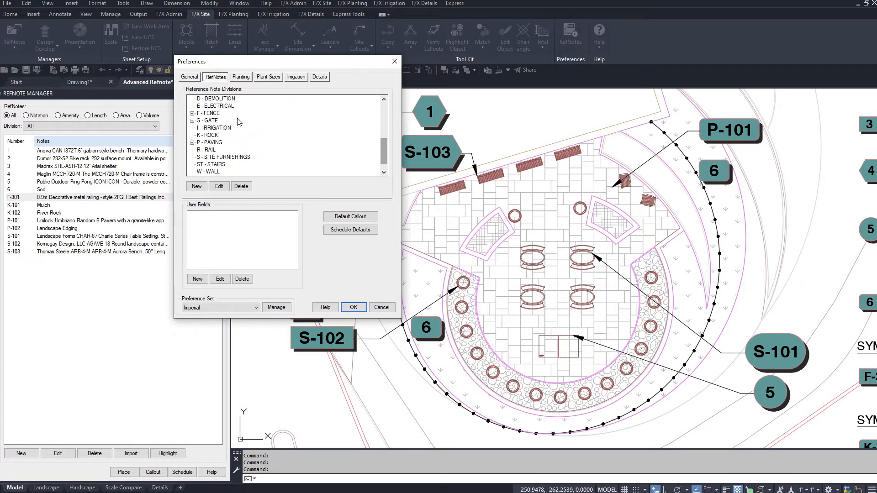
{"action": "left_click", "coordinate": [212, 114]}
{"action": "left_click", "coordinate": [202, 214]}
{"action": "left_click", "coordinate": [220, 279]}
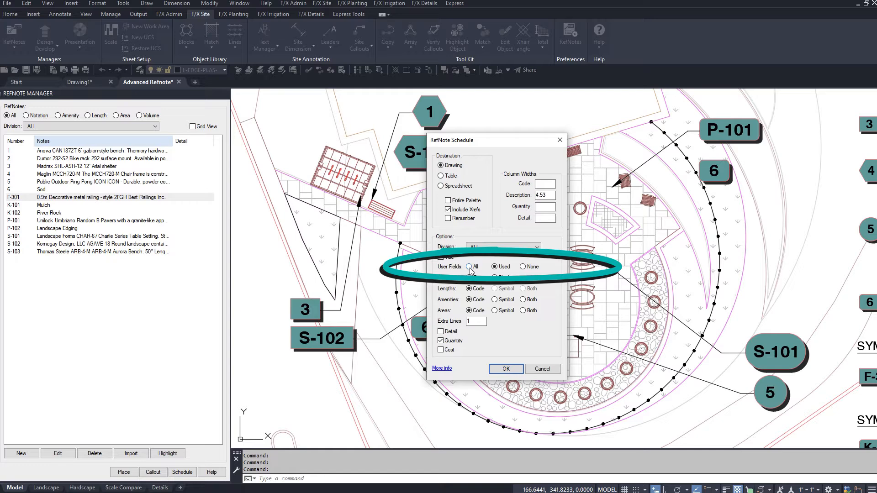
Place an updated RefNote schedule in the drawing that includes only the used user fields and the quantities
{"action": "left_click", "coordinate": [504, 368]}
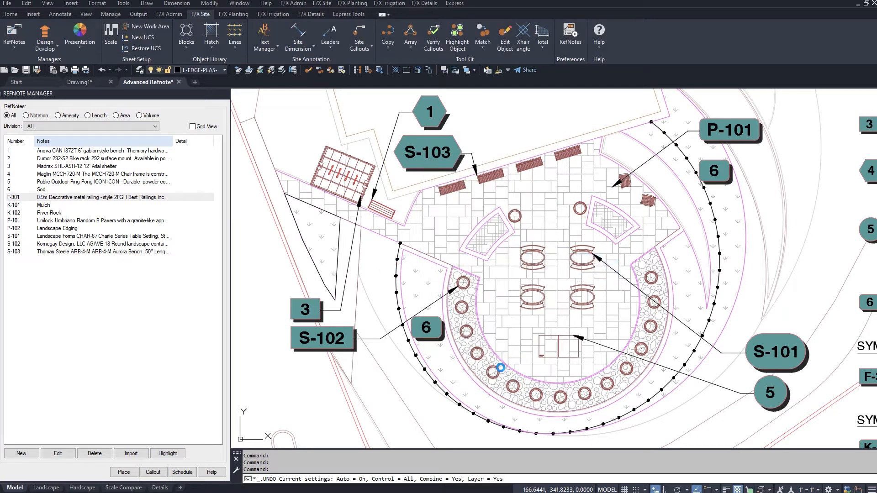
{"action": "scroll", "coordinate": [501, 369], "scroll_direction": "down", "scroll_amount": 4}
{"action": "middle_click_drag", "start_coordinate": [761, 391], "coordinate": [417, 319]}
{"action": "left_click", "coordinate": [556, 126]}
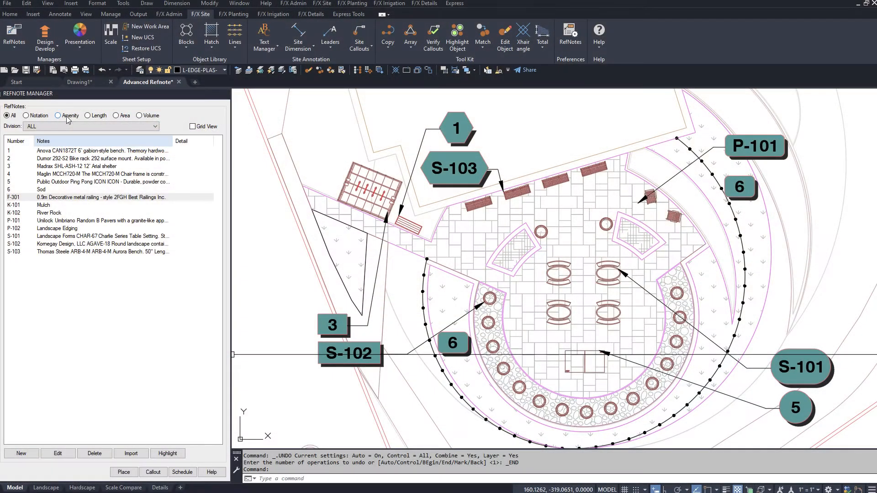
Add a new amenity RefNote for the Anova AE2680STX Airi Stix 6' contour bench from the Airi bench series
{"action": "left_click", "coordinate": [67, 117]}
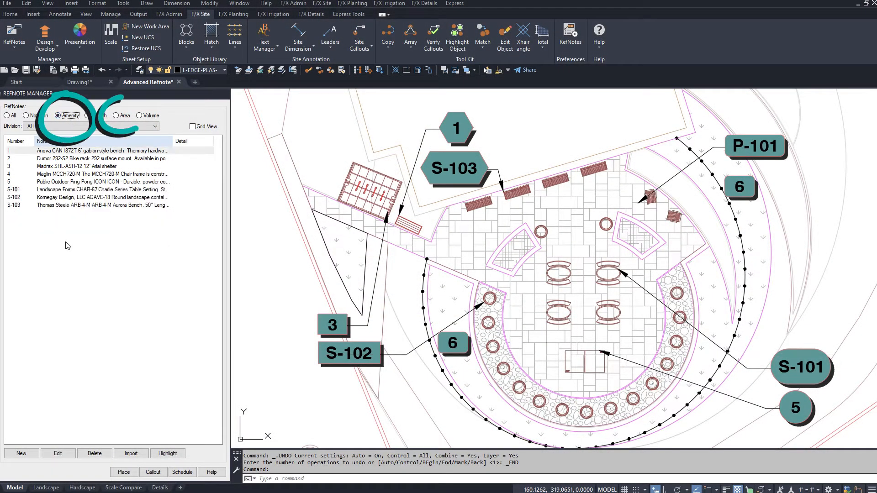
{"action": "left_click", "coordinate": [21, 455]}
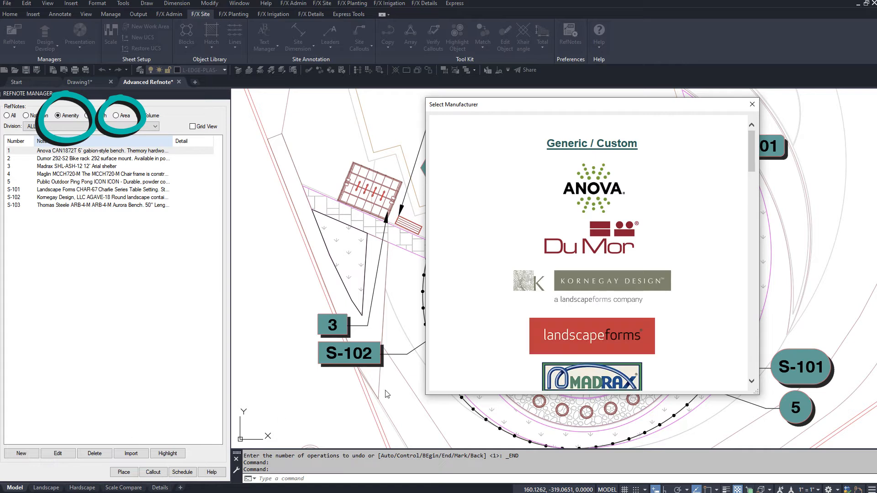
{"action": "mouse_move", "coordinate": [751, 151]}
{"action": "left_mouse_down"}
{"action": "mouse_move", "coordinate": [749, 182]}
{"action": "mouse_move", "coordinate": [750, 147]}
{"action": "mouse_move", "coordinate": [749, 155]}
{"action": "left_mouse_up"}
{"action": "left_click", "coordinate": [609, 189]}
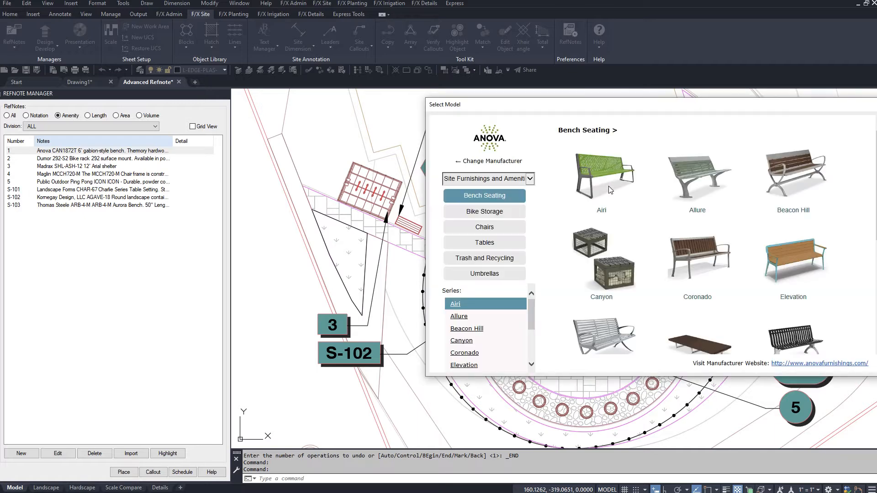
{"action": "left_click", "coordinate": [608, 179]}
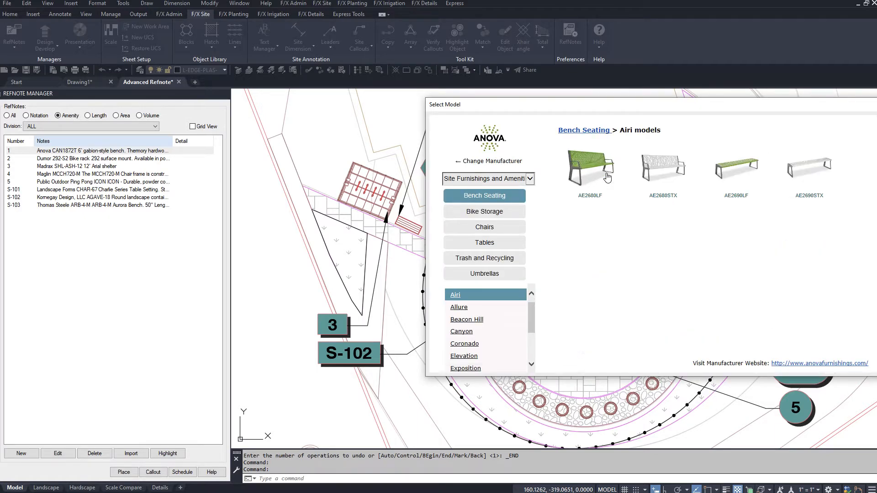
{"action": "left_click", "coordinate": [658, 169]}
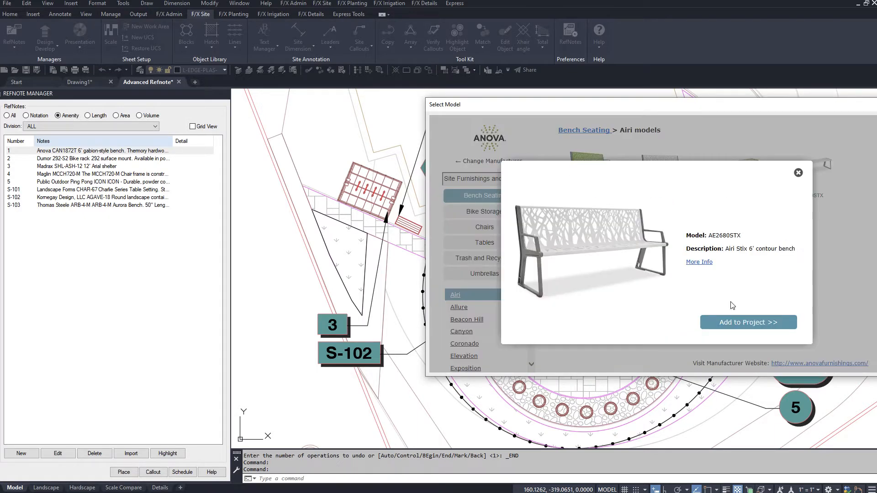
{"action": "left_click", "coordinate": [738, 322]}
{"action": "left_click", "coordinate": [485, 351]}
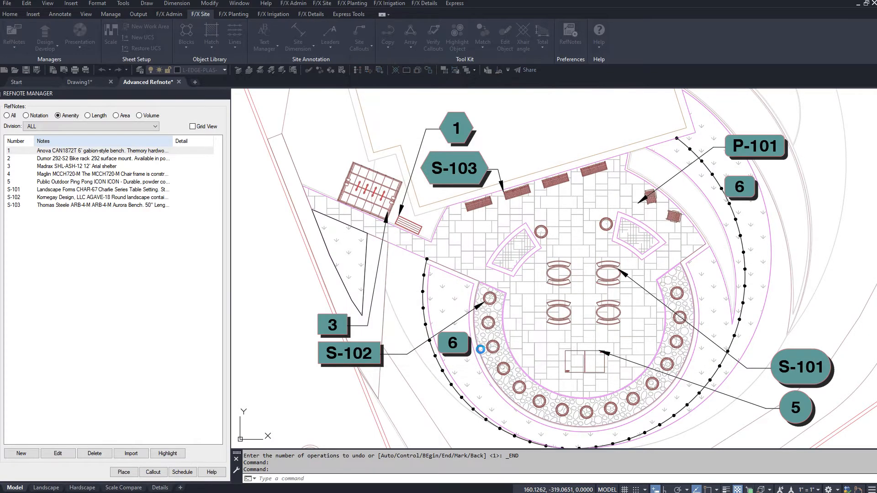
Place one Airi Stix bench along the outer edge of the curved planter nearest the bike racks, rotated parallel to it
{"action": "left_click", "coordinate": [124, 472]}
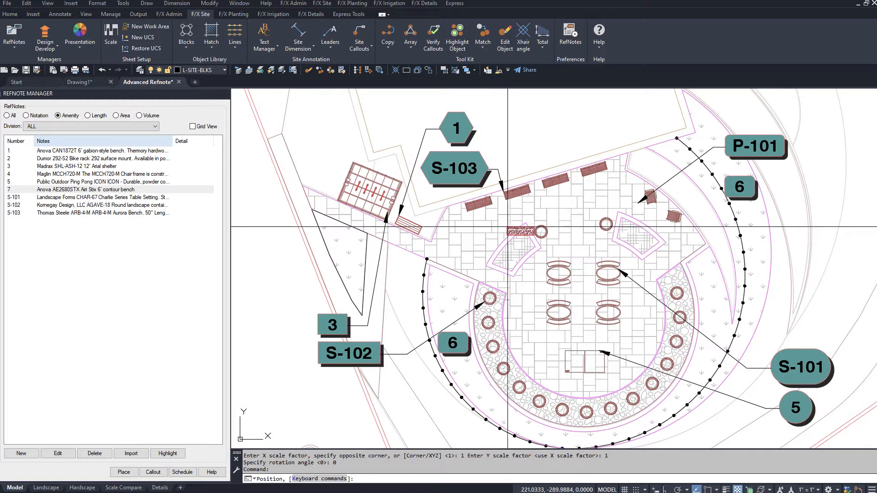
{"action": "left_click", "coordinate": [501, 234]}
{"action": "key", "text": "Return"}
{"action": "key", "text": "Escape"}
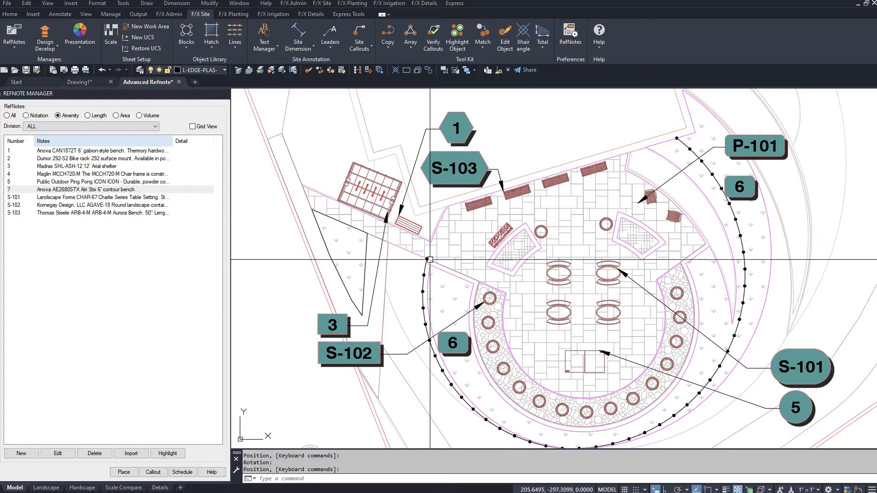
Add a new area RefNote for the Belgard Mega-Libra paver in Mega-Libra Pattern A
{"action": "scroll", "coordinate": [431, 259], "scroll_direction": "up", "scroll_amount": 5}
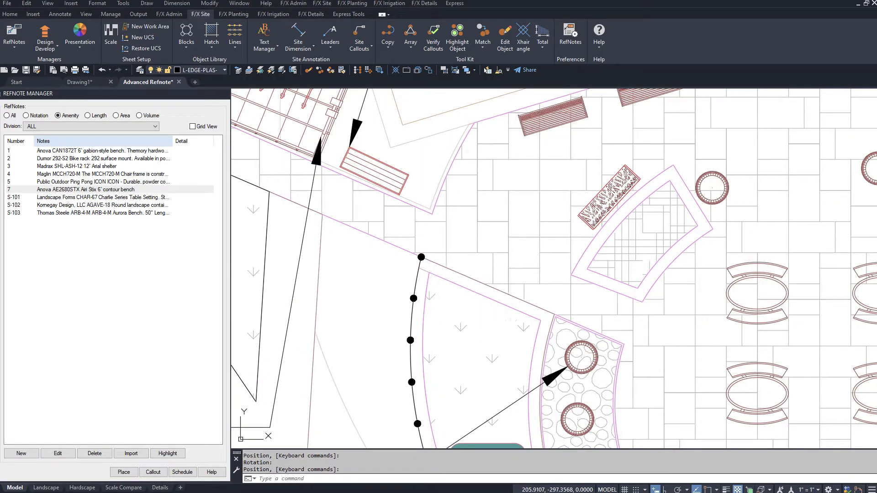
{"action": "middle_click_drag", "start_coordinate": [431, 260], "coordinate": [598, 248]}
{"action": "left_click", "coordinate": [115, 115]}
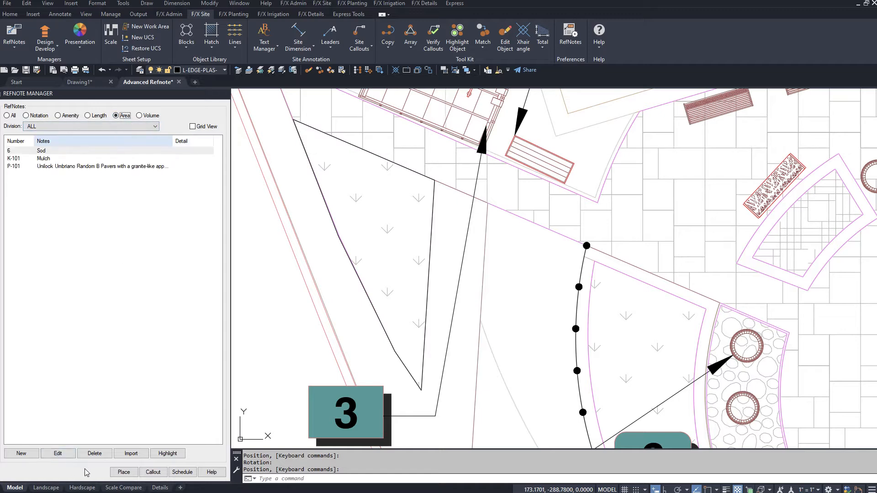
{"action": "left_click", "coordinate": [22, 453]}
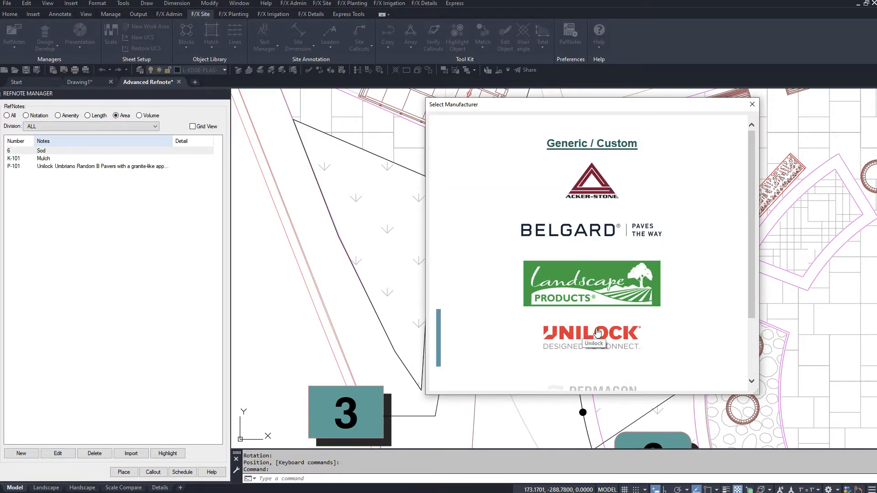
{"action": "left_click", "coordinate": [567, 230]}
{"action": "scroll", "coordinate": [721, 240], "scroll_direction": "down", "scroll_amount": 5}
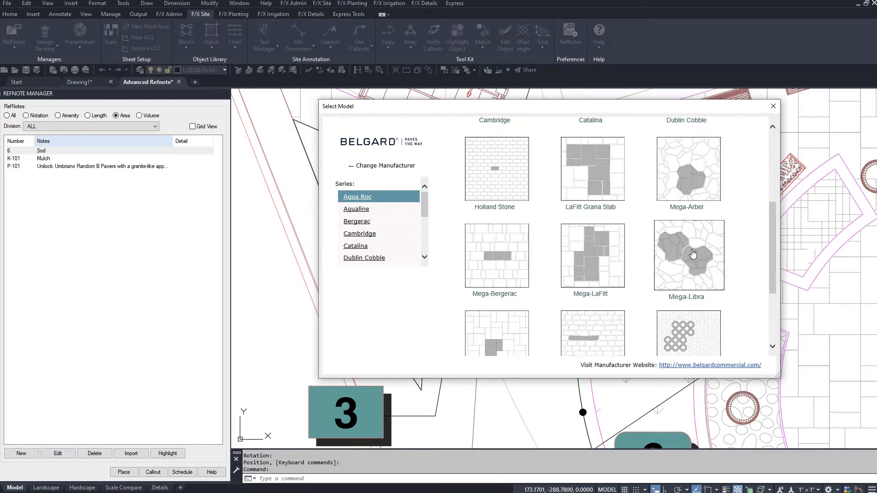
{"action": "left_click", "coordinate": [721, 239]}
{"action": "left_click", "coordinate": [488, 184]}
{"action": "left_click", "coordinate": [662, 325]}
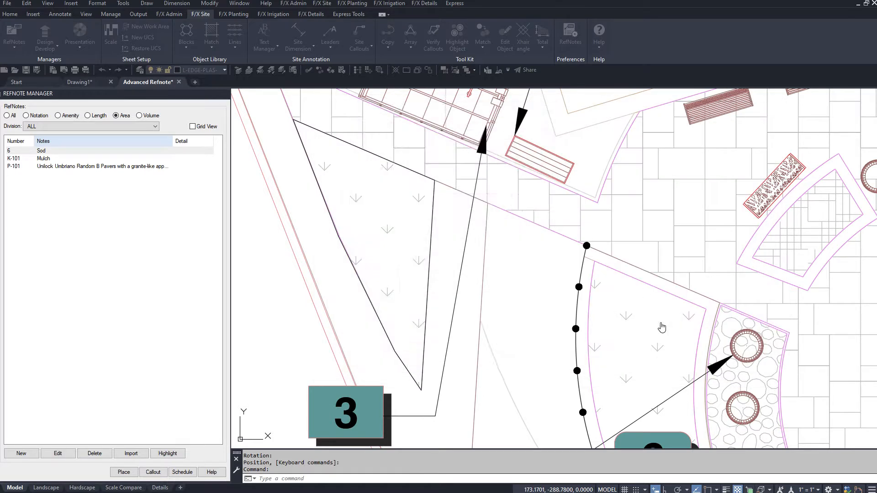
{"action": "left_click", "coordinate": [475, 350]}
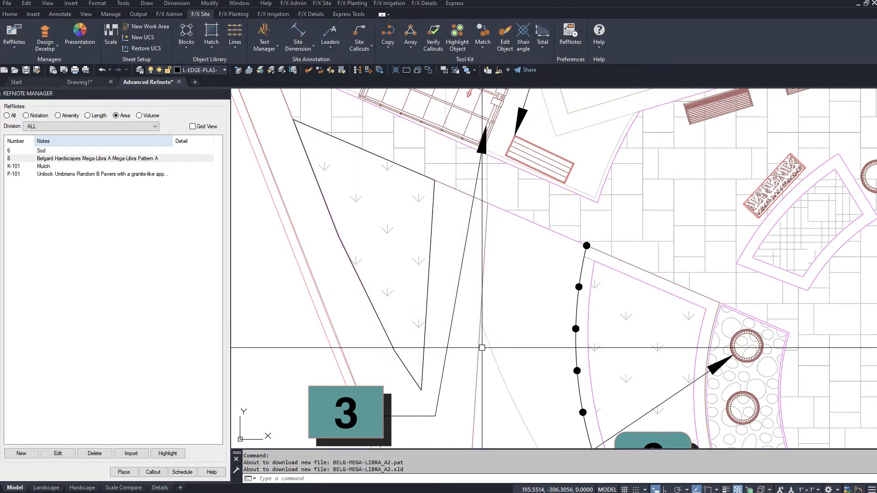
Hatch the outlined area around the triangular sod bed with the Belgard Mega-Libra paver RefNote
{"action": "left_click", "coordinate": [73, 158]}
{"action": "left_click", "coordinate": [127, 475]}
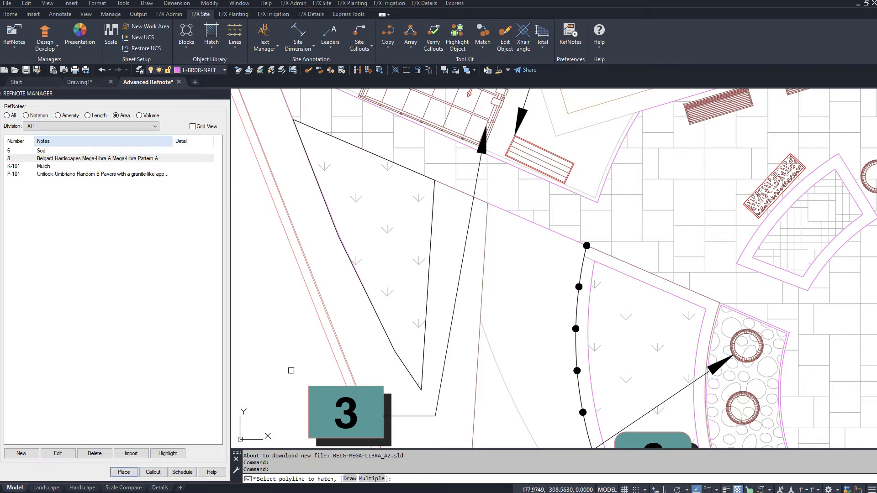
{"action": "key", "text": "Escape"}
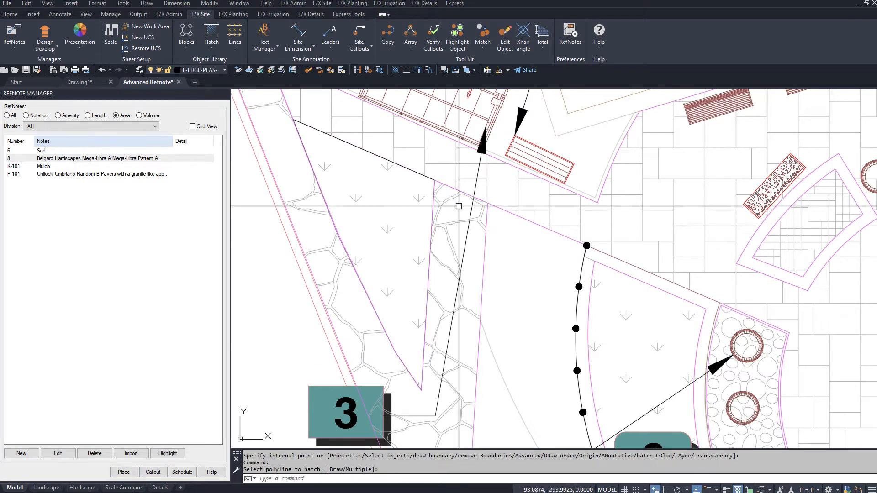
Edit the RefNote of the paver hatch around the sod bed, adding "Paver Area:" before its description
{"action": "left_click", "coordinate": [505, 37]}
{"action": "left_click", "coordinate": [335, 280]}
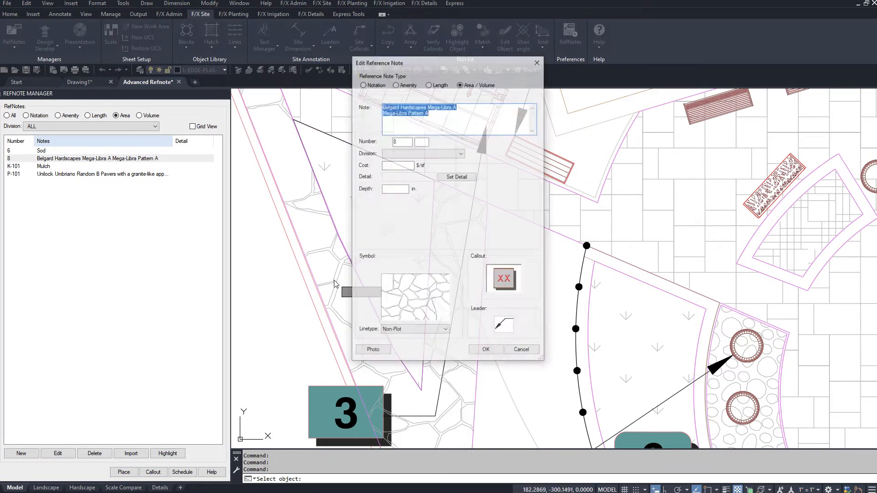
{"action": "left_click", "coordinate": [440, 114]}
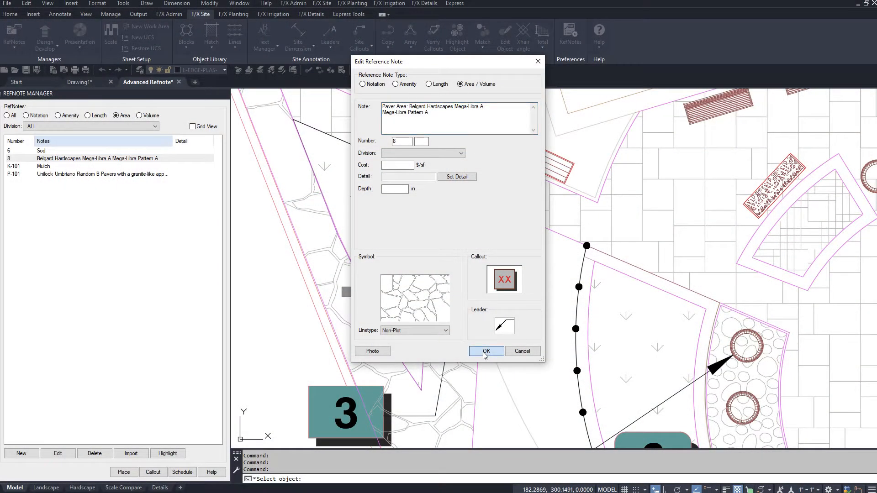
{"action": "left_click", "coordinate": [485, 351]}
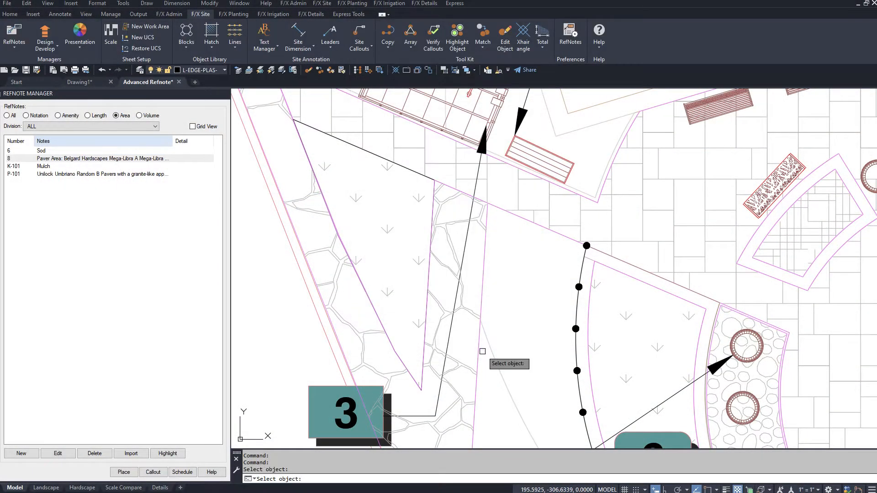
Change the Belgard Mega-Libra paver RefNote from the Area / Volume type to Notation
{"action": "left_click", "coordinate": [157, 158]}
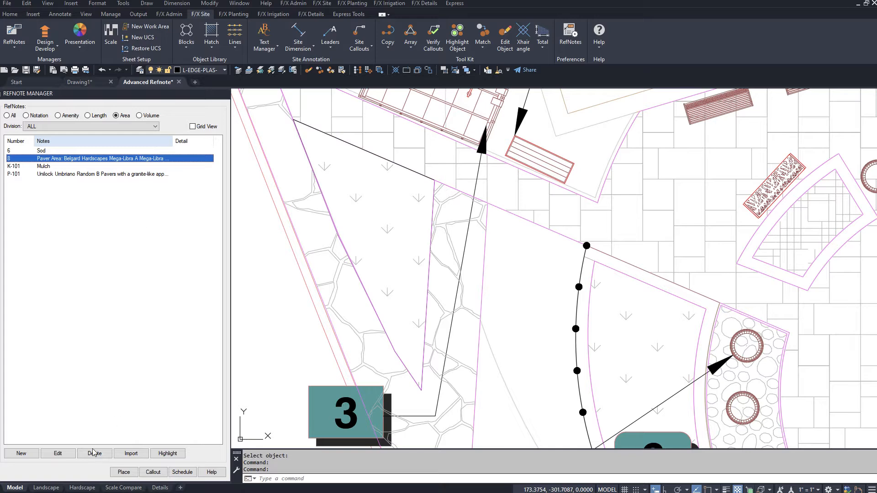
{"action": "left_click", "coordinate": [58, 453]}
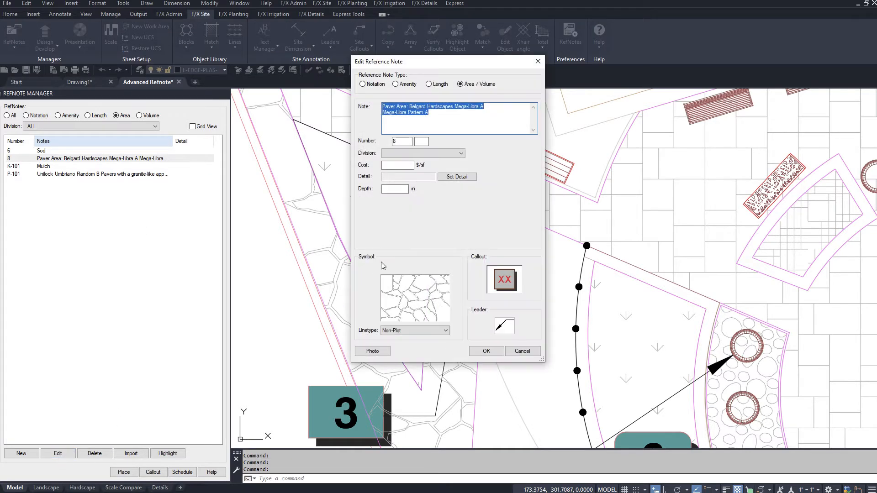
{"action": "left_click", "coordinate": [368, 85]}
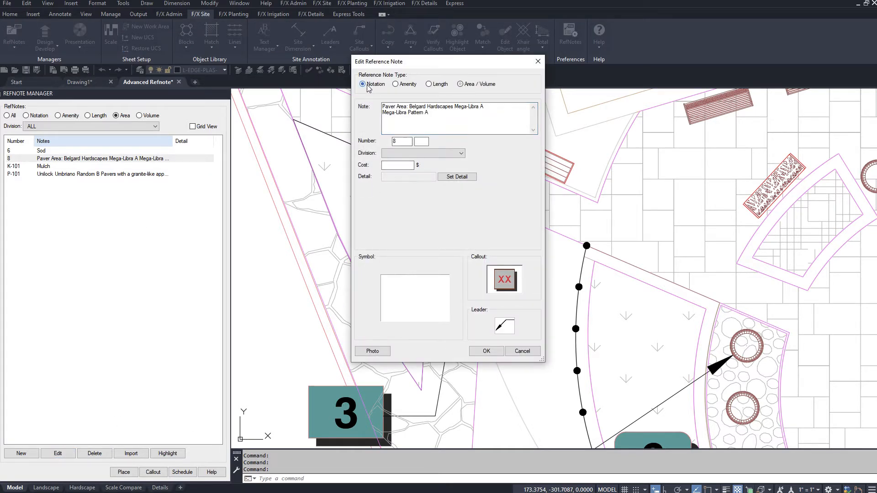
{"action": "left_click", "coordinate": [486, 351]}
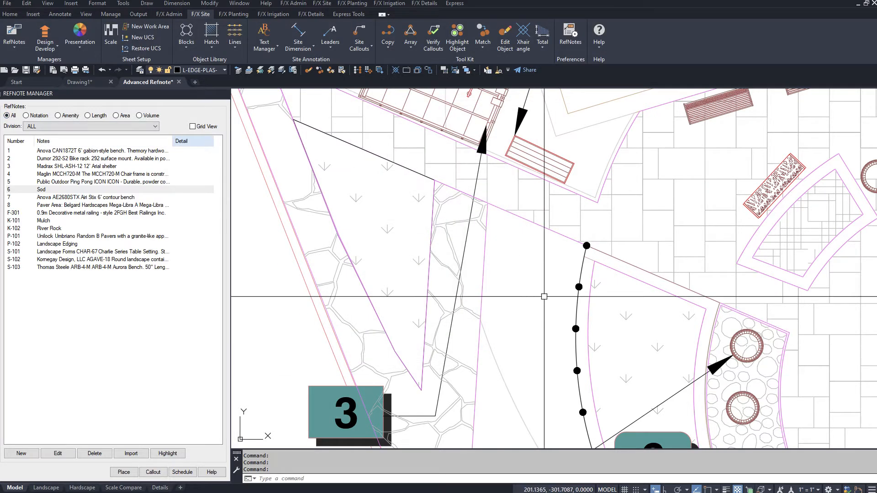
Regenerate the existing reference notes schedules and erase both of them from the drawing
{"action": "scroll", "coordinate": [543, 293], "scroll_direction": "down", "scroll_amount": 5}
{"action": "middle_click_drag", "start_coordinate": [609, 232], "coordinate": [395, 257]}
{"action": "left_click", "coordinate": [182, 473]}
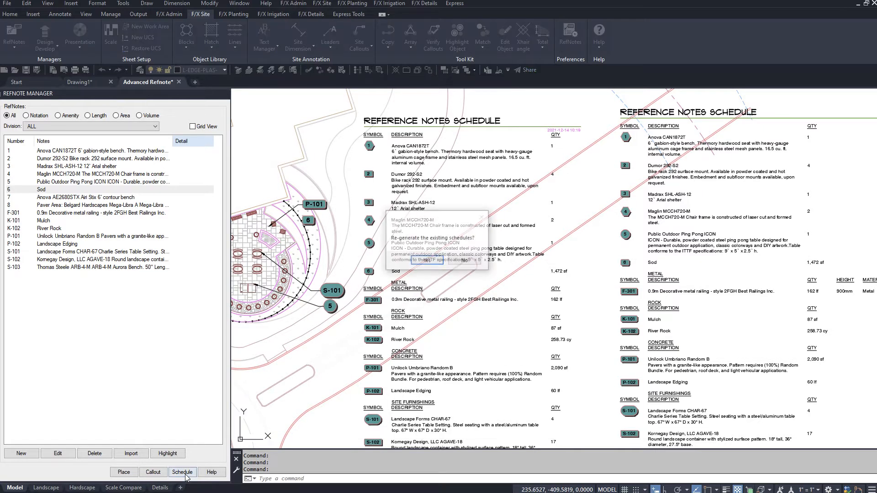
{"action": "left_click", "coordinate": [438, 260]}
{"action": "left_click", "coordinate": [726, 156]}
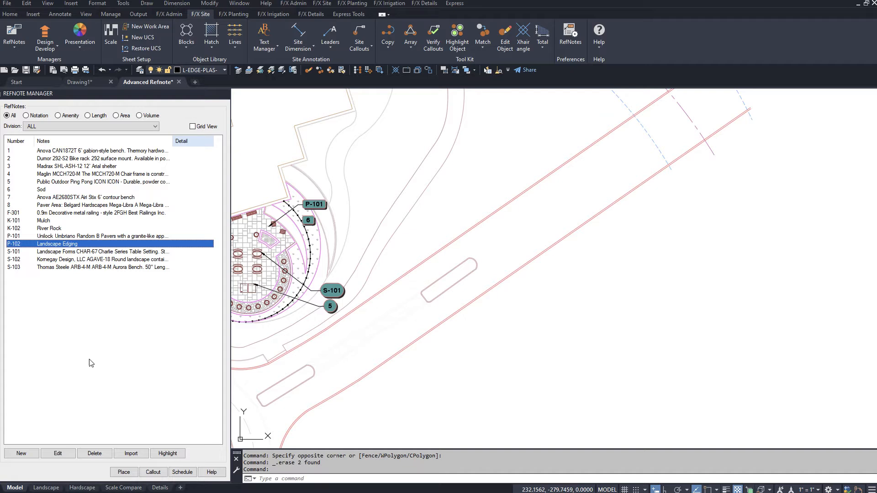
Assign the placed detail 4/D1 Plastic Lawn Edging to the Landscape Edging RefNote P-102
{"action": "left_click", "coordinate": [58, 454]}
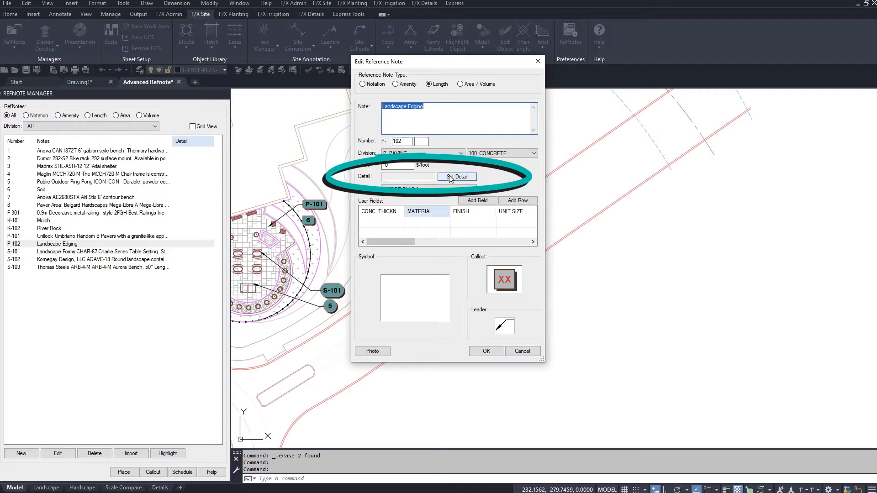
{"action": "left_click", "coordinate": [456, 176]}
{"action": "left_click", "coordinate": [255, 225]}
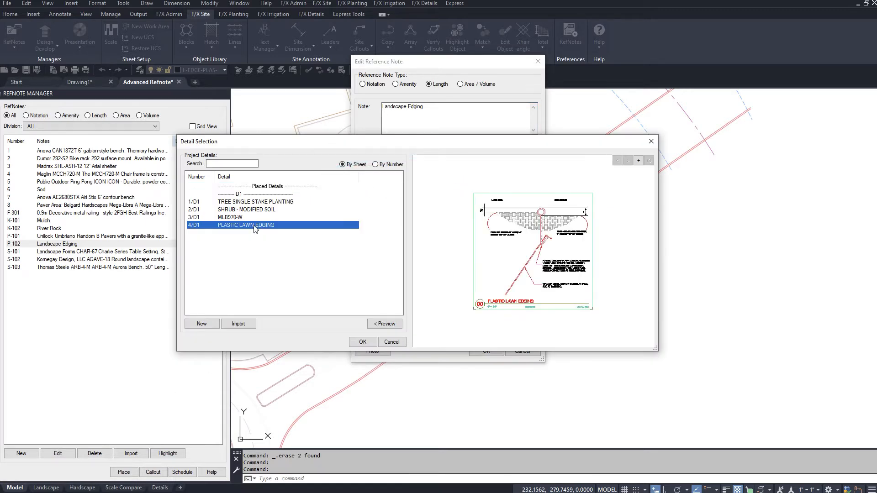
{"action": "left_click", "coordinate": [363, 342]}
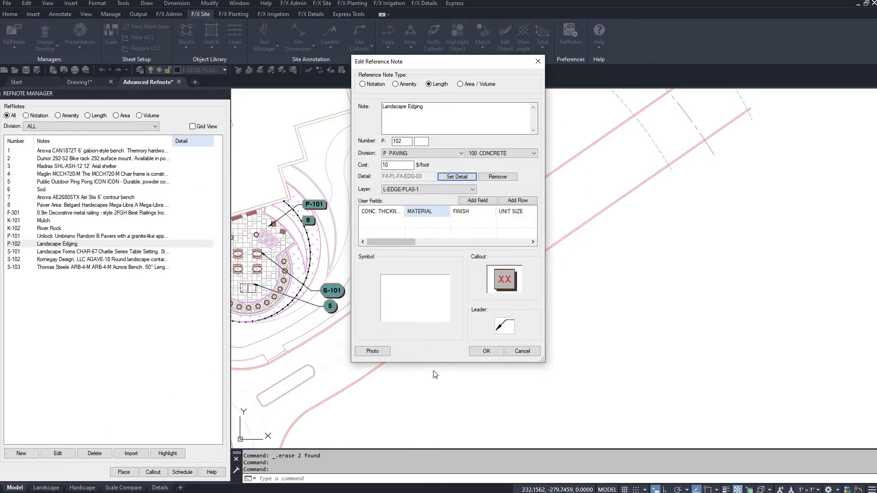
{"action": "left_click", "coordinate": [486, 351]}
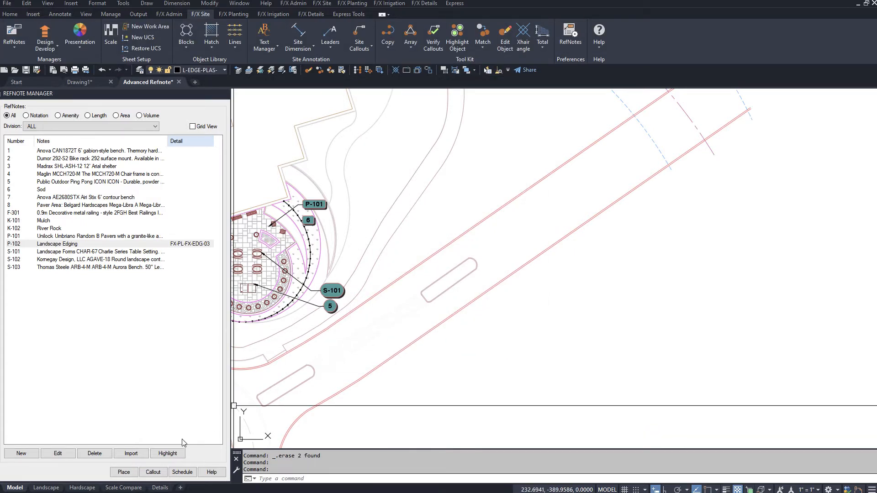
Generate a new RefNote schedule with the Detail column included and place it in the empty area beside the plan
{"action": "left_click", "coordinate": [182, 472]}
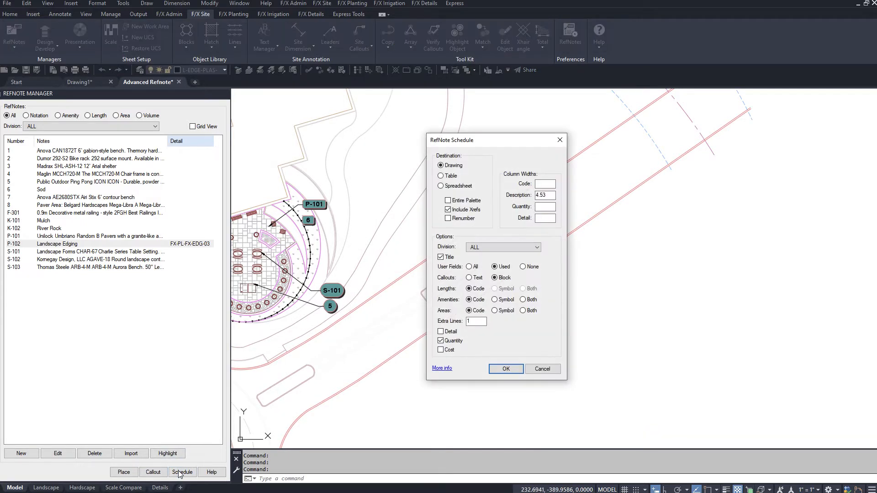
{"action": "left_click", "coordinate": [440, 331]}
{"action": "left_click", "coordinate": [505, 368]}
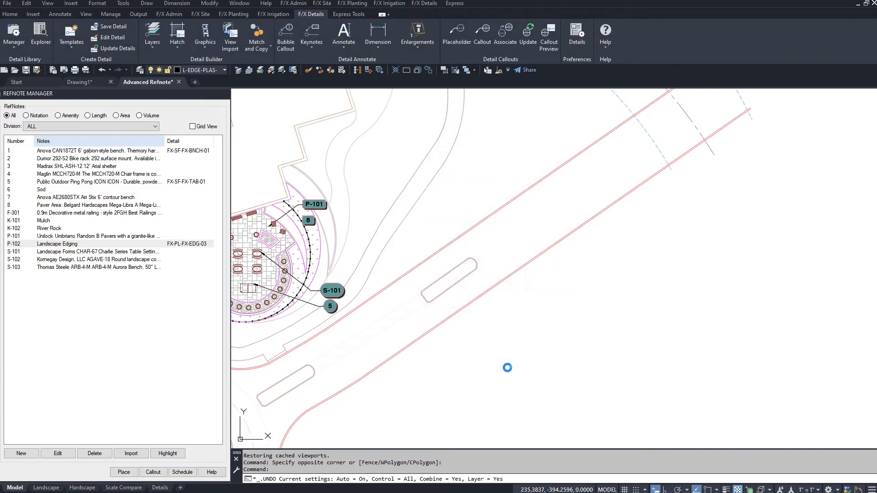
{"action": "left_click", "coordinate": [374, 101]}
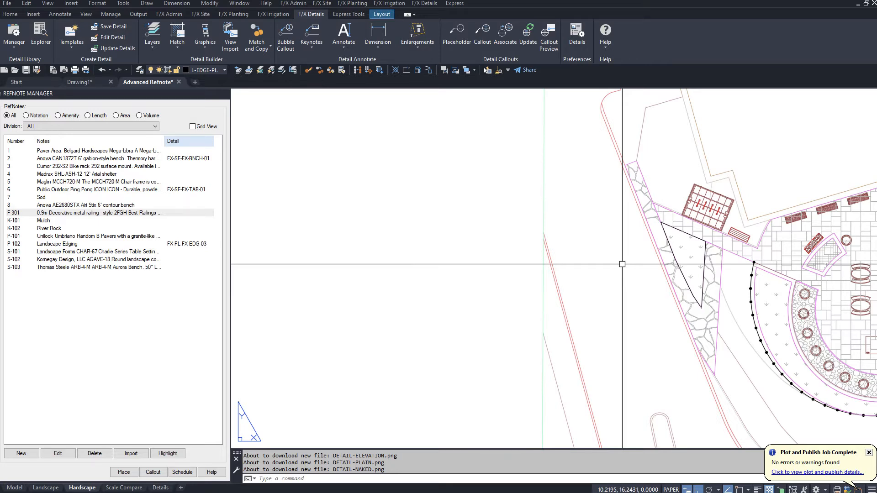
Place an arrow-leader callout for the Plastic Lawn Edging detail, including detail title and RefNote, pointing at the triangular sod bed's edging
{"action": "left_click", "coordinate": [481, 35]}
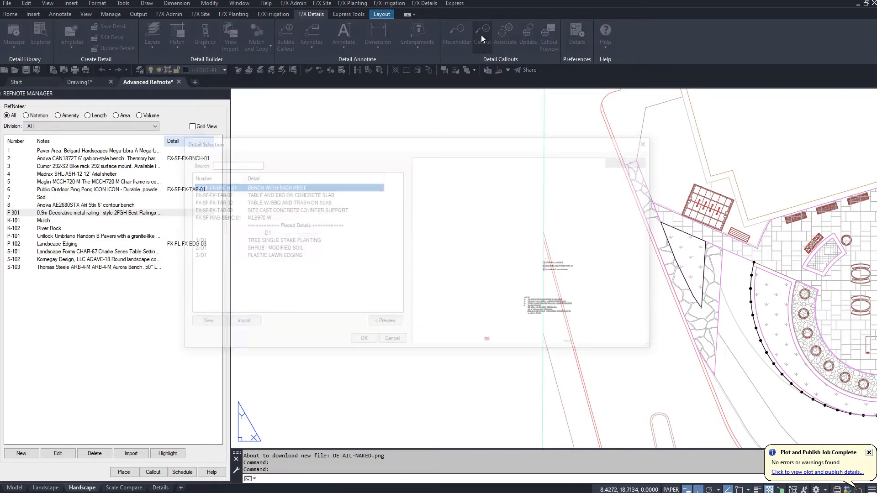
{"action": "left_click", "coordinate": [288, 258]}
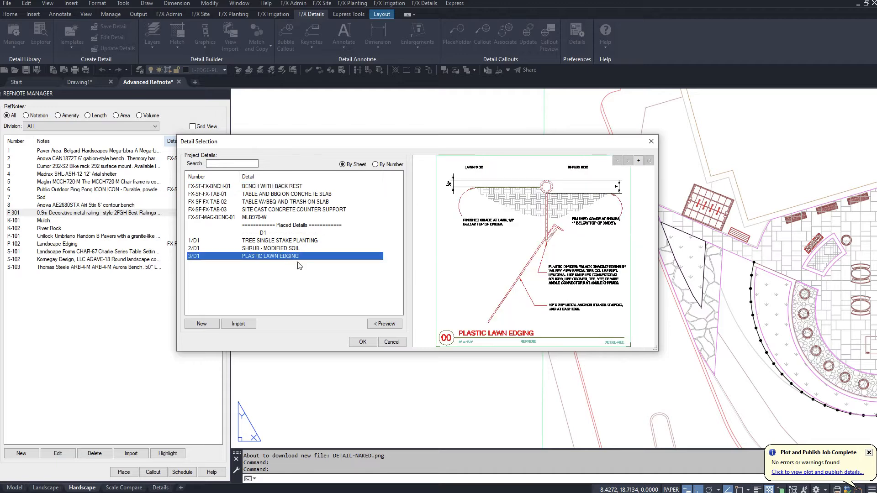
{"action": "left_click", "coordinate": [362, 343]}
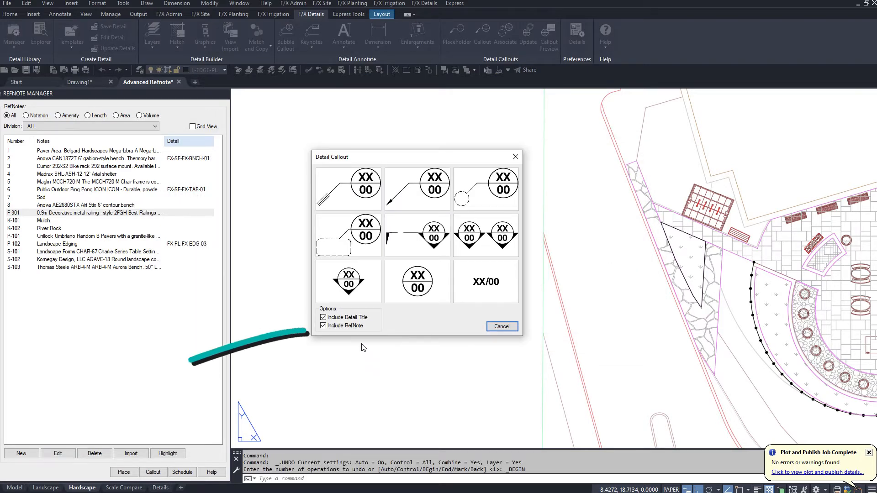
{"action": "left_click", "coordinate": [418, 201]}
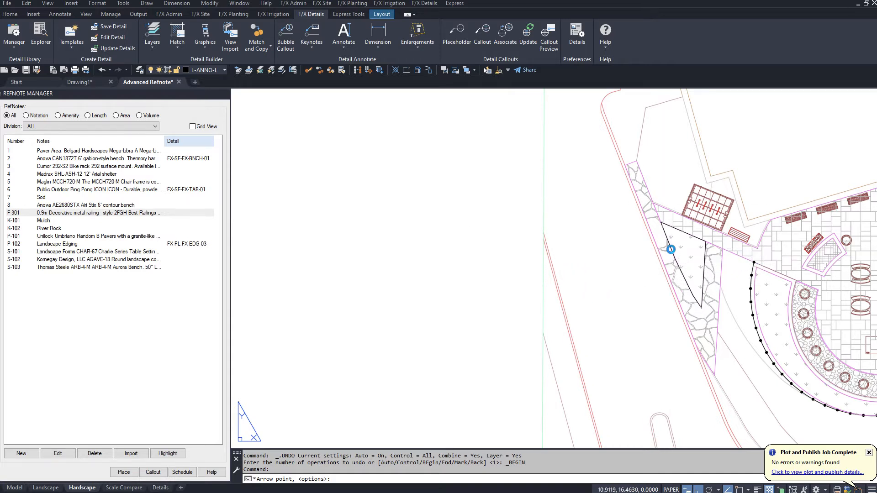
{"action": "left_click", "coordinate": [670, 249]}
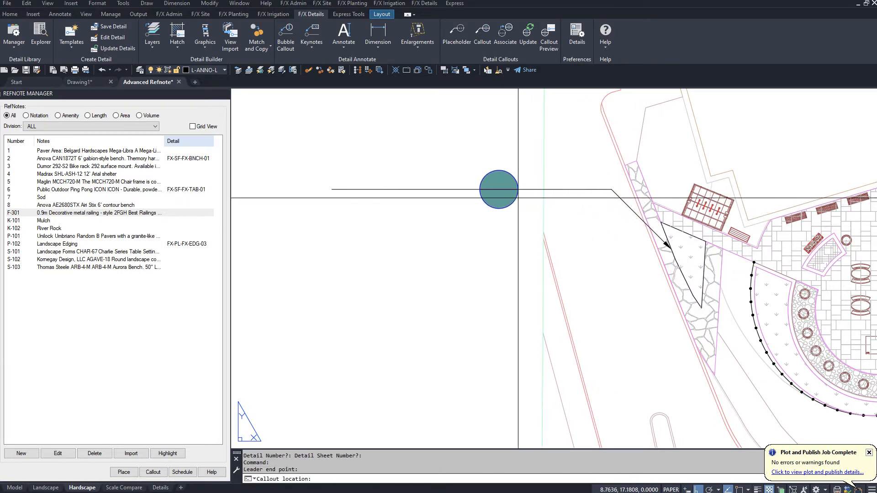
{"action": "left_click", "coordinate": [499, 189]}
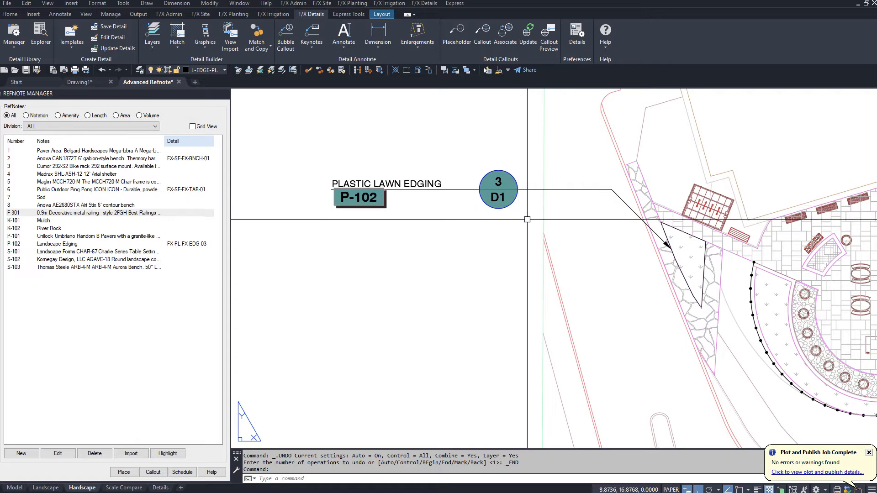
Start a callout for the Tree Single Stake Planting detail and open the options at the arrow point prompt
{"action": "left_click", "coordinate": [486, 40]}
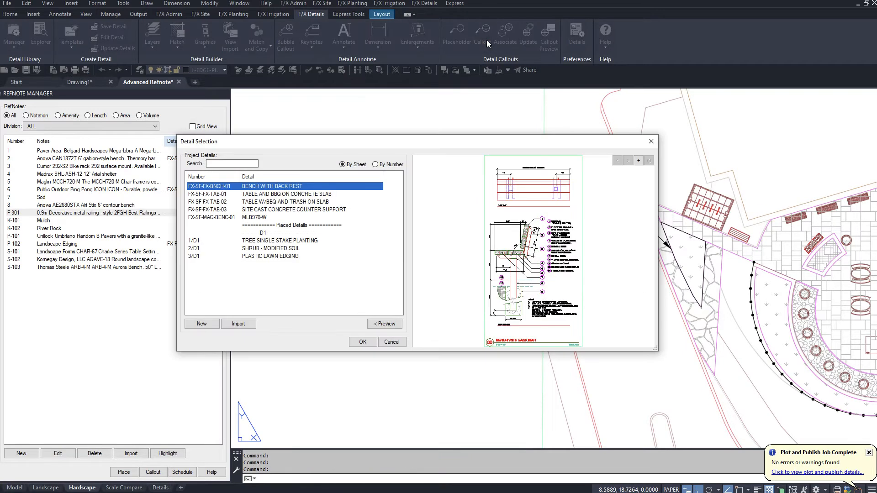
{"action": "left_click", "coordinate": [255, 240]}
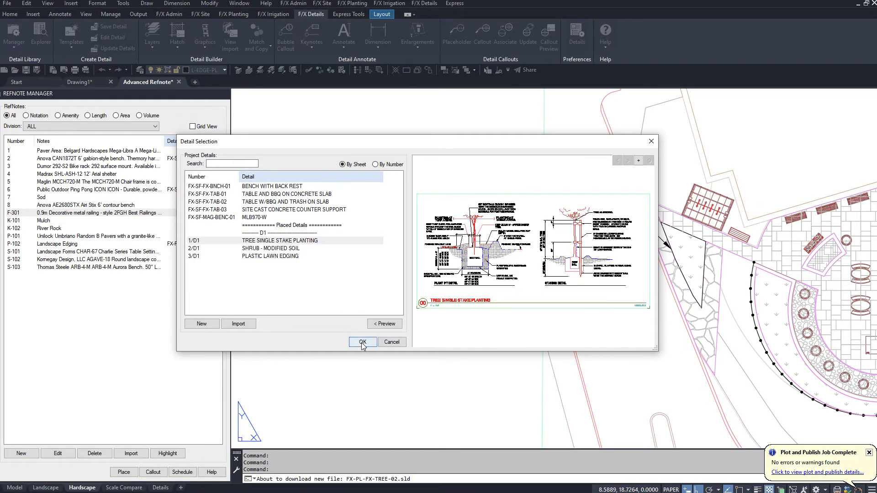
{"action": "left_click", "coordinate": [361, 342]}
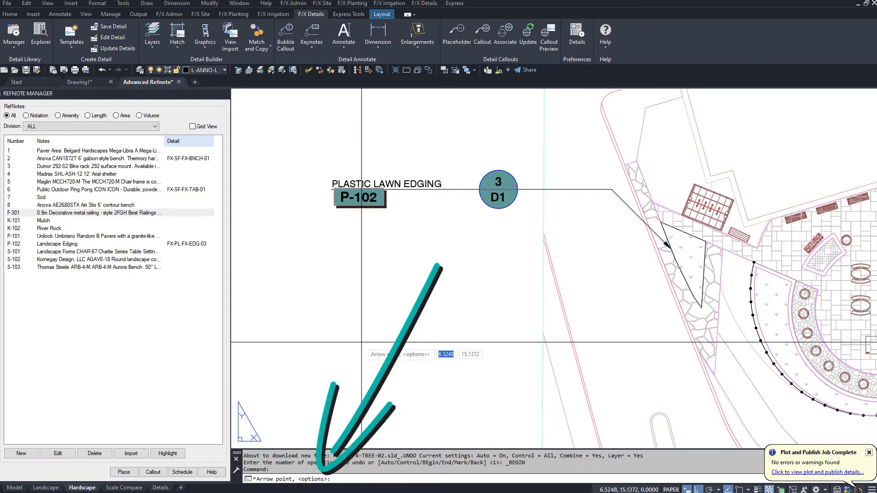
{"action": "key", "text": "Return"}
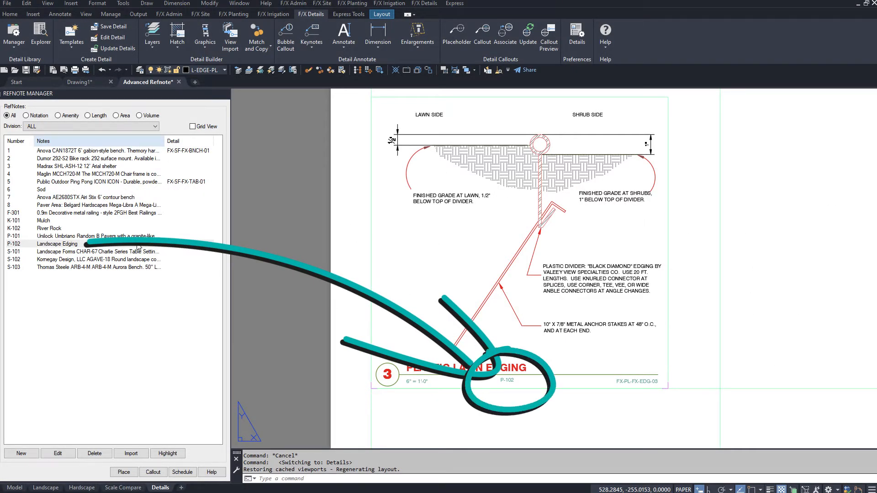
{"action": "left_click", "coordinate": [112, 37]}
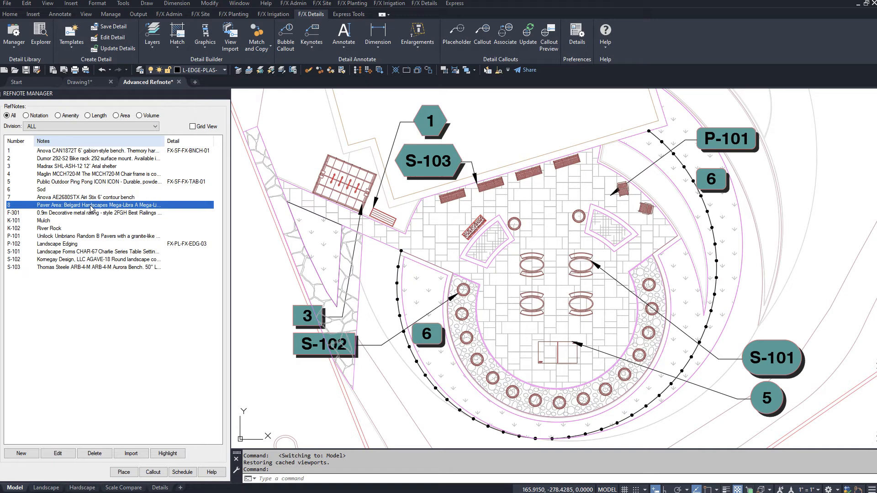
Renumber the Belgard Mega-Libra paver area RefNote to 1, incrementing the other notes to make room for it
{"action": "left_click", "coordinate": [60, 455]}
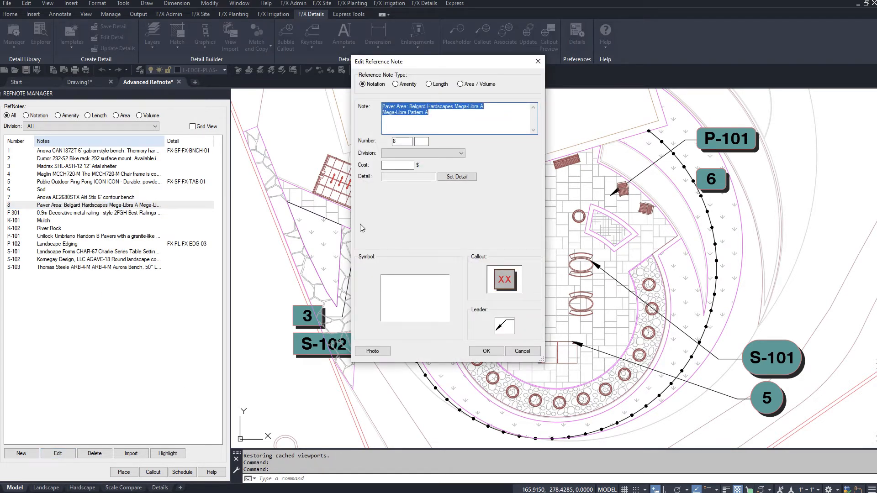
{"action": "left_click", "coordinate": [392, 142]}
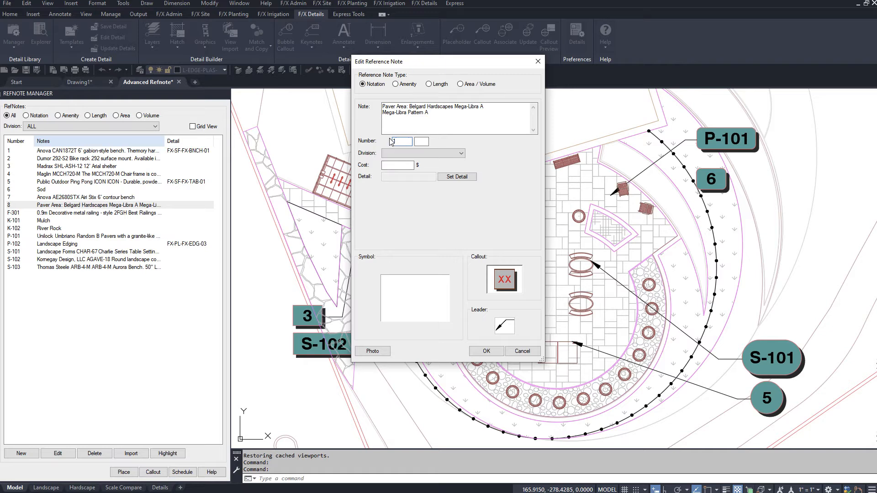
{"action": "left_click", "coordinate": [487, 351]}
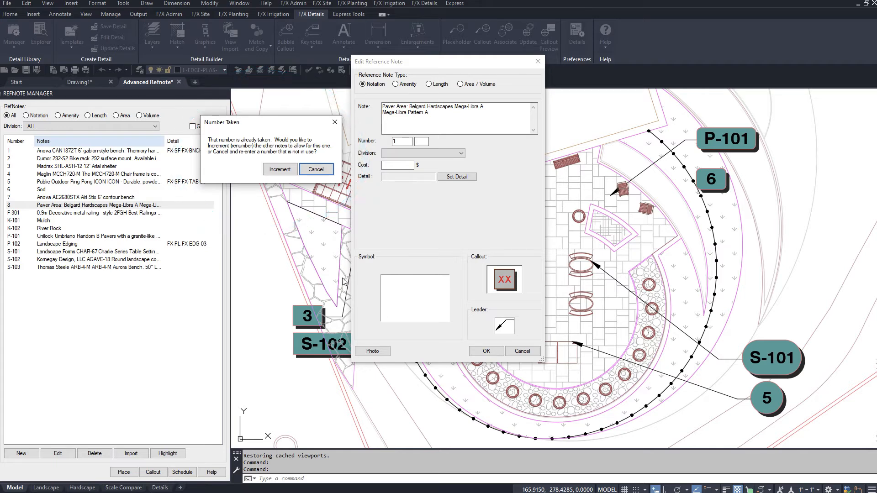
{"action": "left_click", "coordinate": [283, 171]}
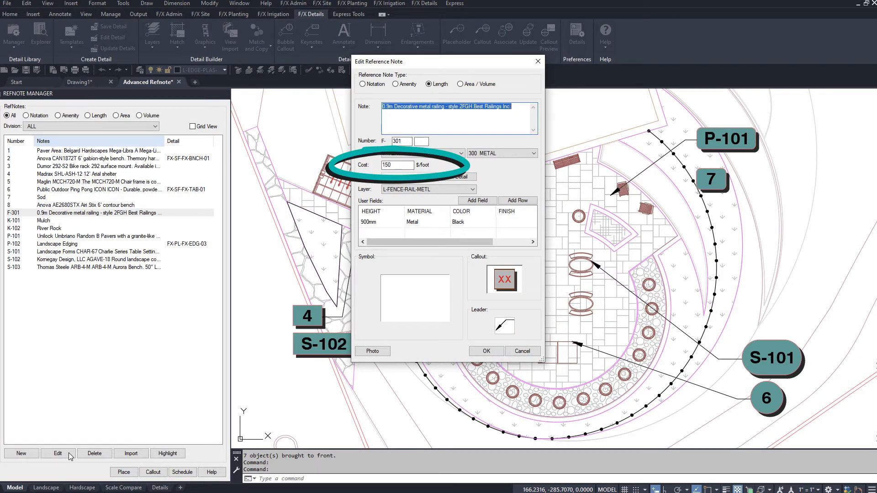
Save the decorative metal railing RefNote with its cost at 150 $/foot, and place a new schedule including Detail, Quantity and Cost
{"action": "left_click", "coordinate": [485, 351]}
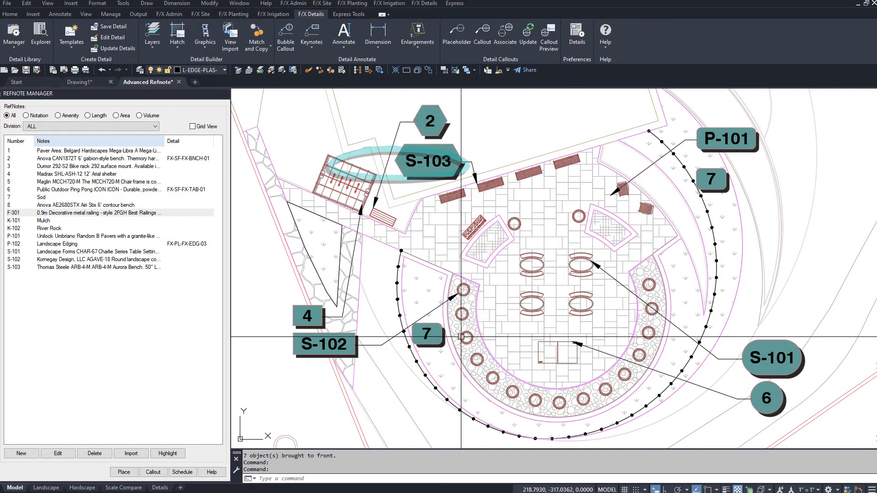
{"action": "scroll", "coordinate": [461, 337], "scroll_direction": "down", "scroll_amount": 4}
{"action": "mouse_move", "coordinate": [574, 356]}
{"action": "middle_mouse_down"}
{"action": "mouse_move", "coordinate": [557, 347]}
{"action": "mouse_move", "coordinate": [369, 356]}
{"action": "middle_mouse_up"}
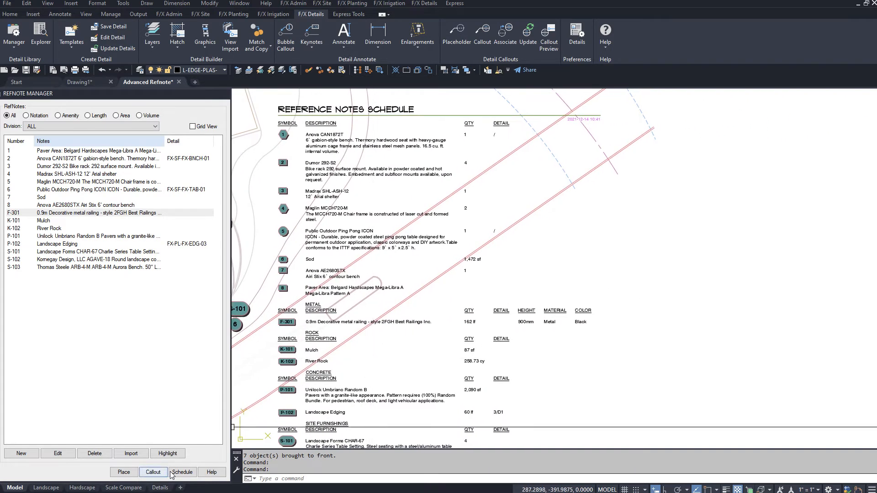
{"action": "left_click", "coordinate": [173, 474]}
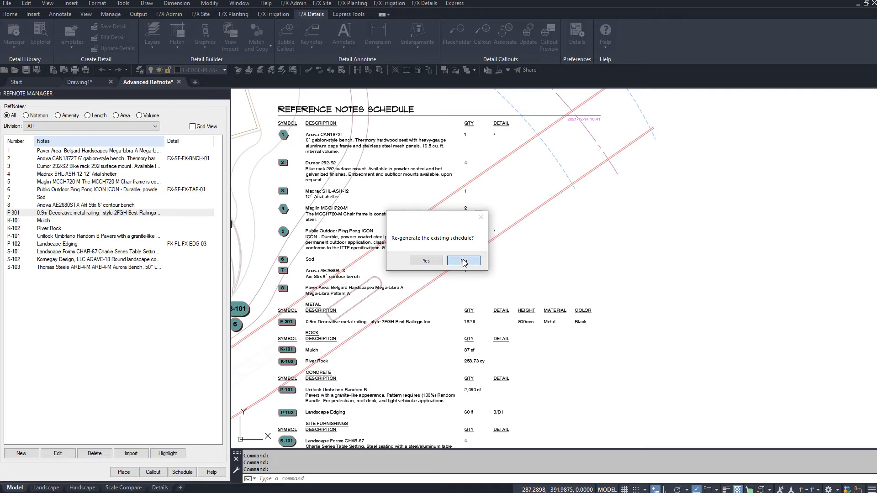
{"action": "left_click", "coordinate": [463, 262]}
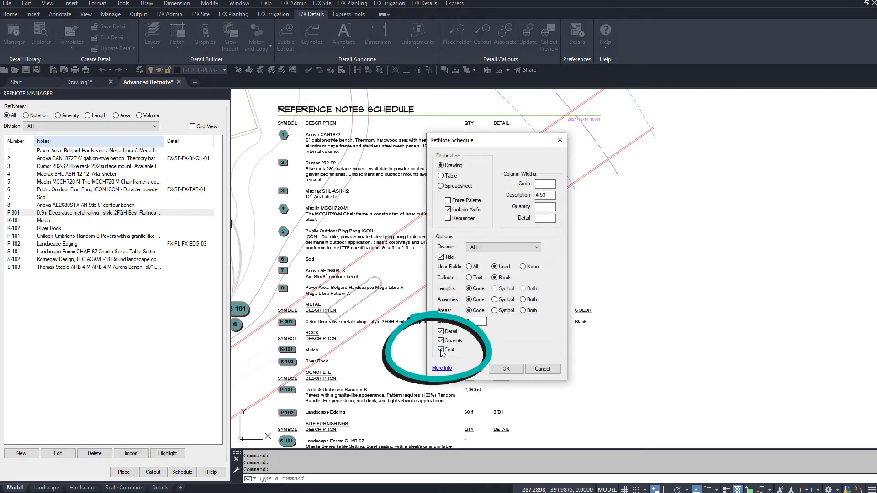
{"action": "left_click", "coordinate": [496, 367]}
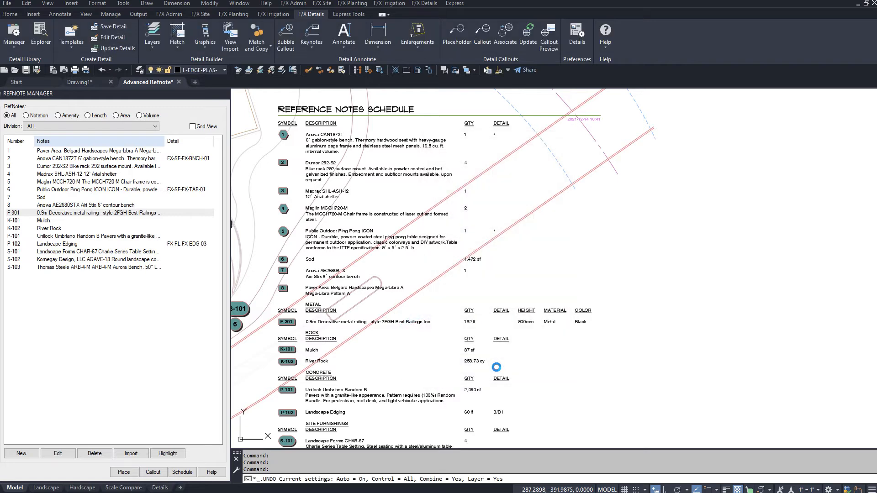
{"action": "left_click", "coordinate": [671, 113]}
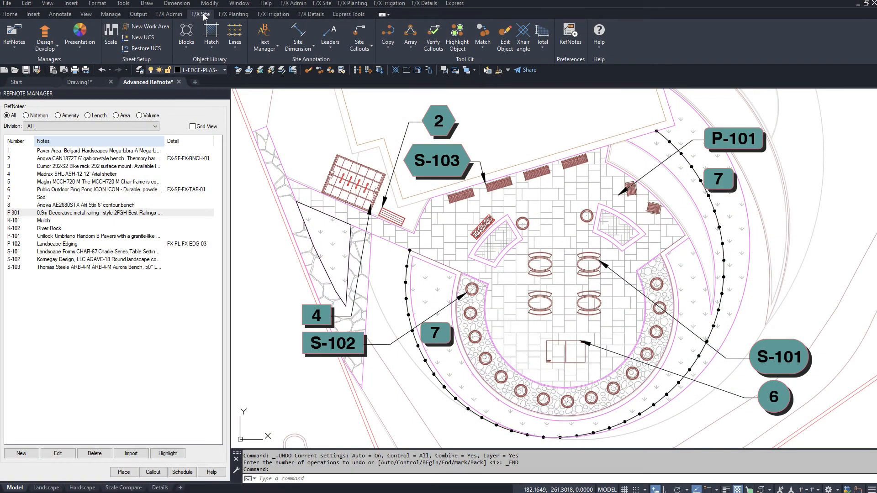
Color render the site plan using color swatches chosen for its RefNotes, and inspect the result in a plot preview
{"action": "left_click", "coordinate": [79, 45]}
{"action": "left_click", "coordinate": [84, 84]}
{"action": "left_click", "coordinate": [347, 153]}
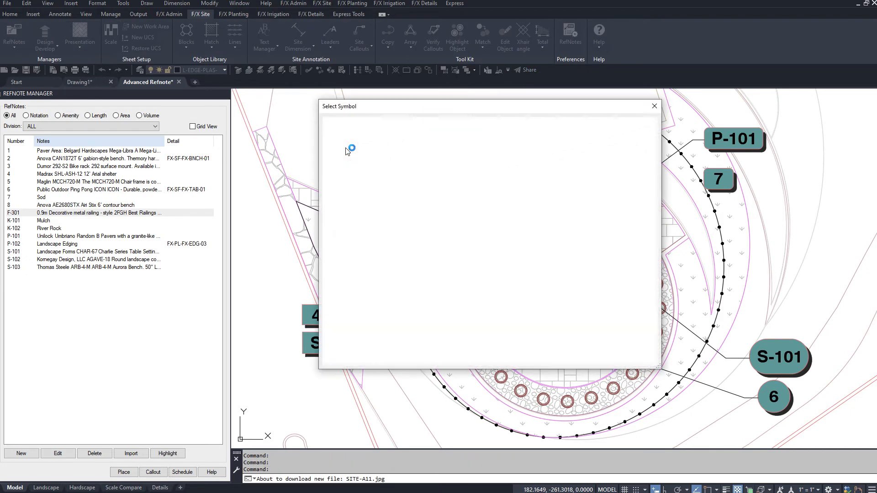
{"action": "left_click_drag", "start_coordinate": [653, 156], "coordinate": [653, 205]}
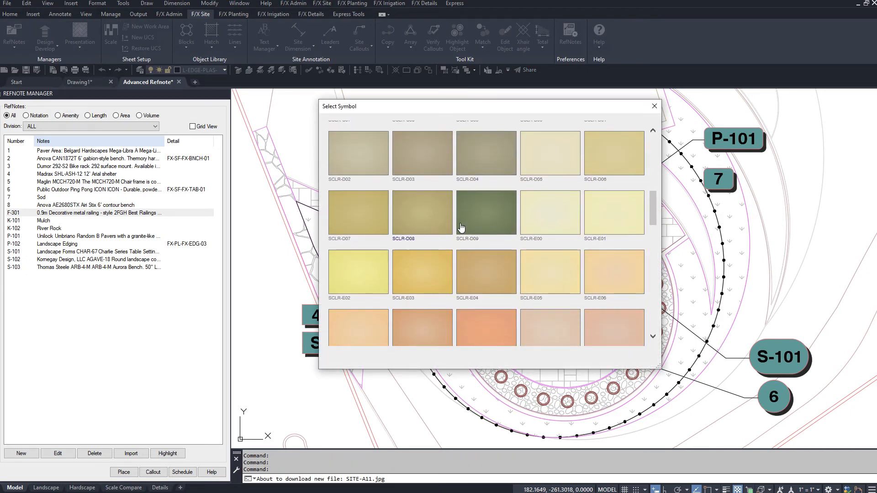
{"action": "left_click", "coordinate": [431, 226]}
{"action": "left_click", "coordinate": [519, 144]}
{"action": "scroll", "coordinate": [611, 298], "scroll_direction": "down", "scroll_amount": 15}
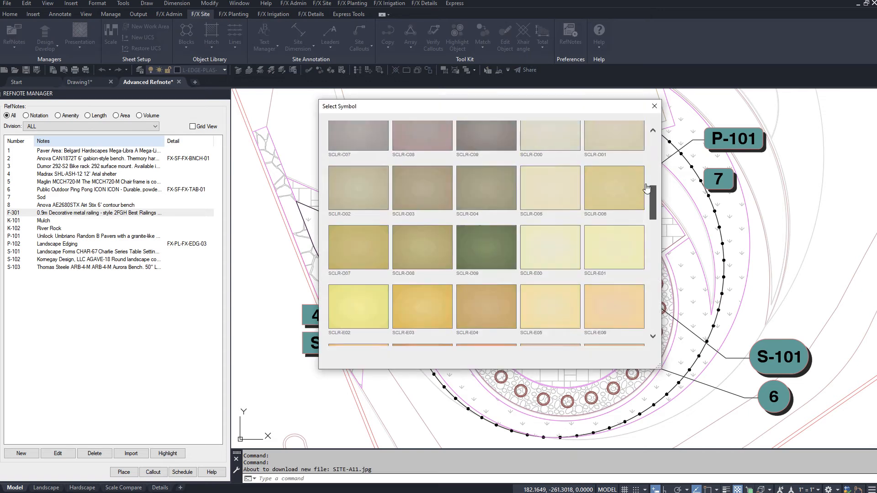
{"action": "left_click", "coordinate": [611, 299]}
{"action": "left_click", "coordinate": [564, 349]}
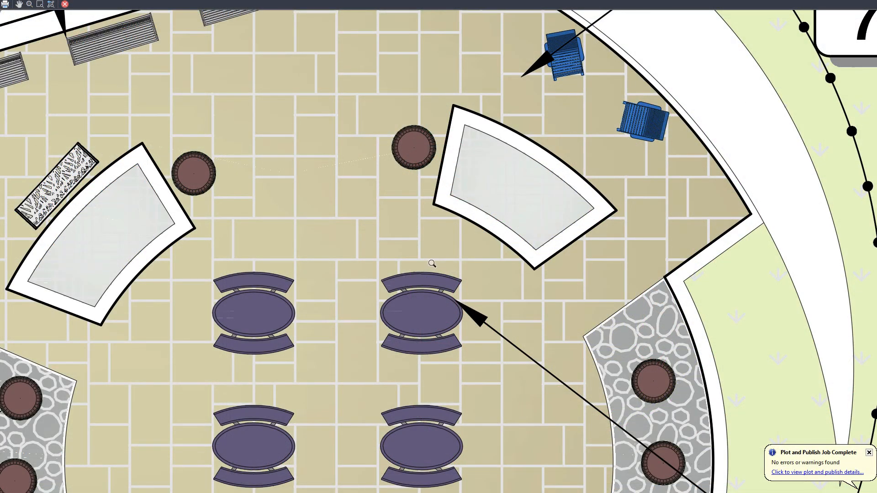
{"action": "scroll", "coordinate": [431, 264], "scroll_direction": "down", "scroll_amount": 2}
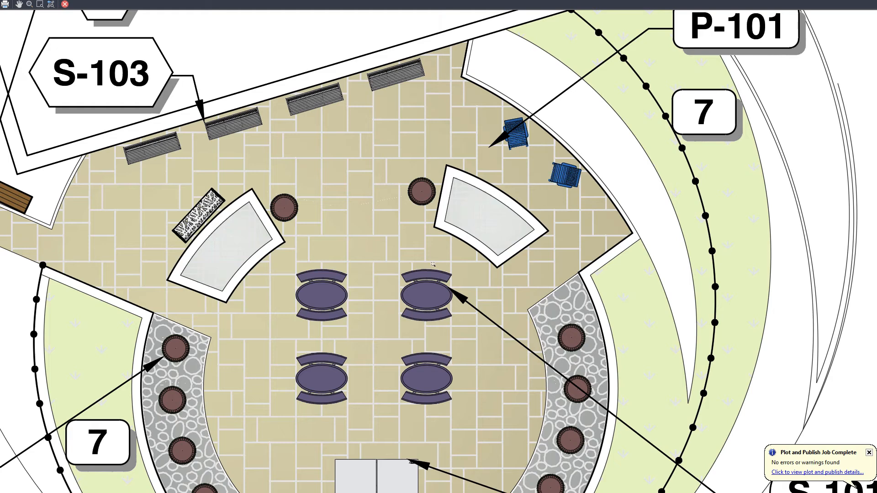
{"action": "scroll", "coordinate": [432, 264], "scroll_direction": "down", "scroll_amount": 3}
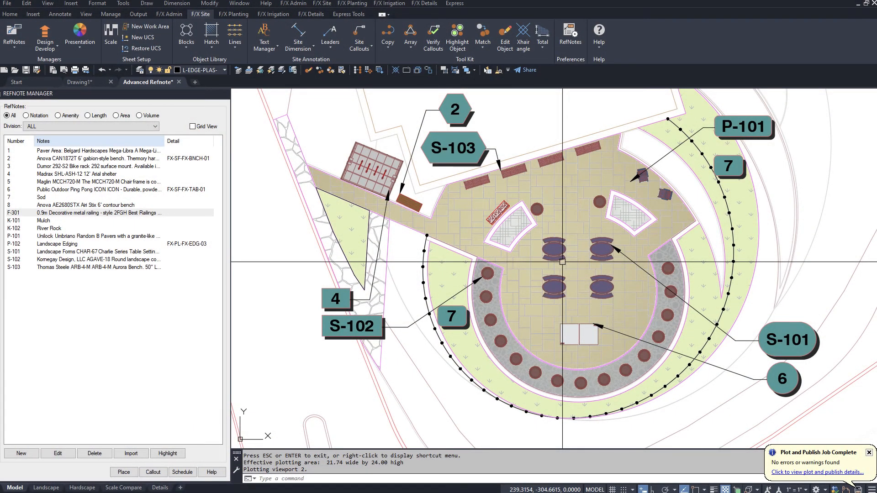
Save the PT-SITE ASLA Project as a template named Standard Refnotes and close the project list
{"action": "left_click", "coordinate": [169, 14]}
{"action": "left_click", "coordinate": [7, 43]}
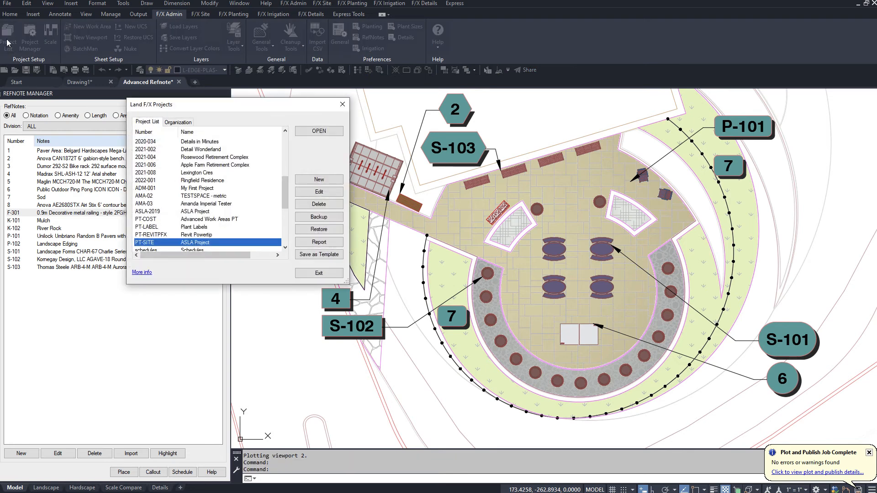
{"action": "left_click", "coordinate": [333, 256]}
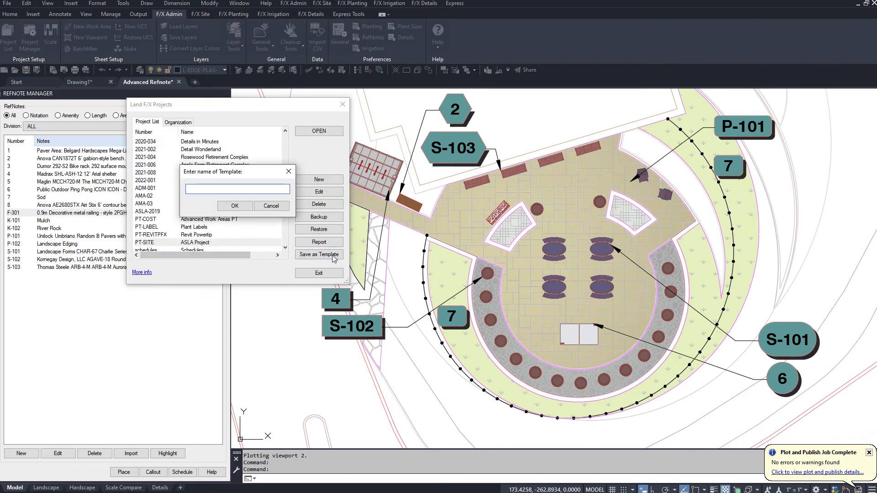
{"action": "left_click", "coordinate": [235, 206]}
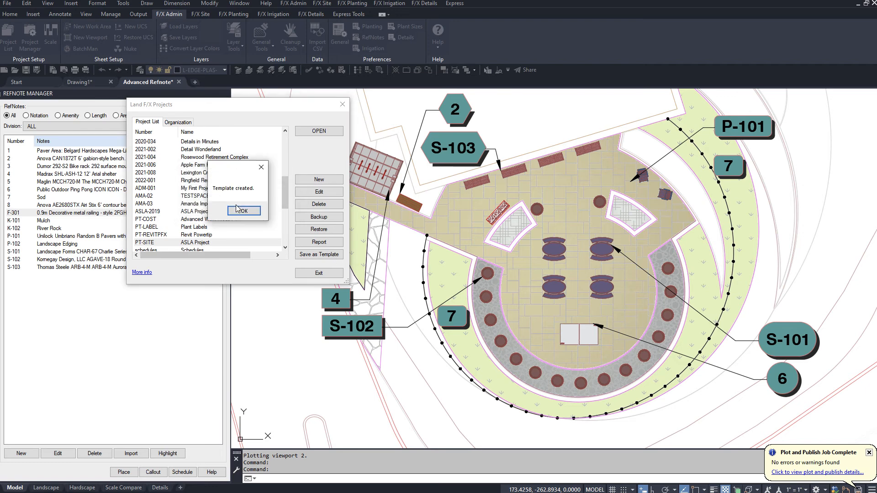
{"action": "left_click", "coordinate": [237, 209]}
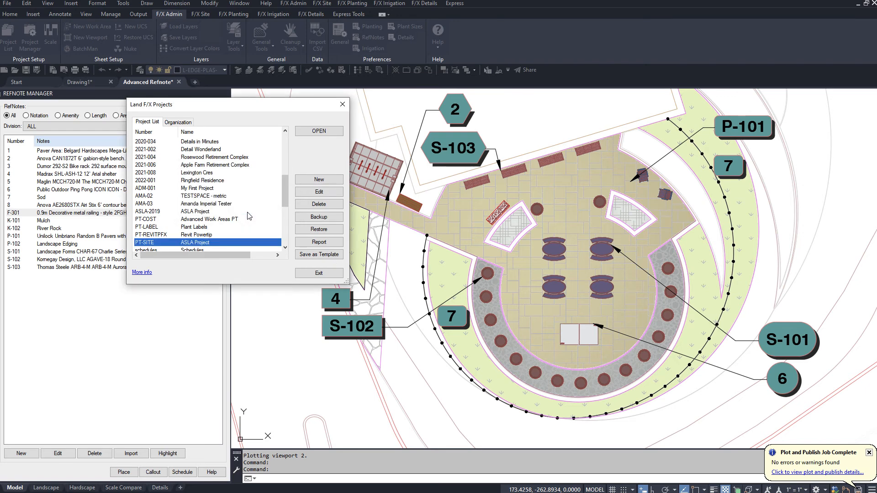
{"action": "left_click", "coordinate": [319, 273]}
In Drawing1, create a project numbered TEST and named NEW PROJECT with the ASLA-2019-IMP preference set and no template
{"action": "left_click", "coordinate": [97, 83]}
{"action": "left_click", "coordinate": [9, 37]}
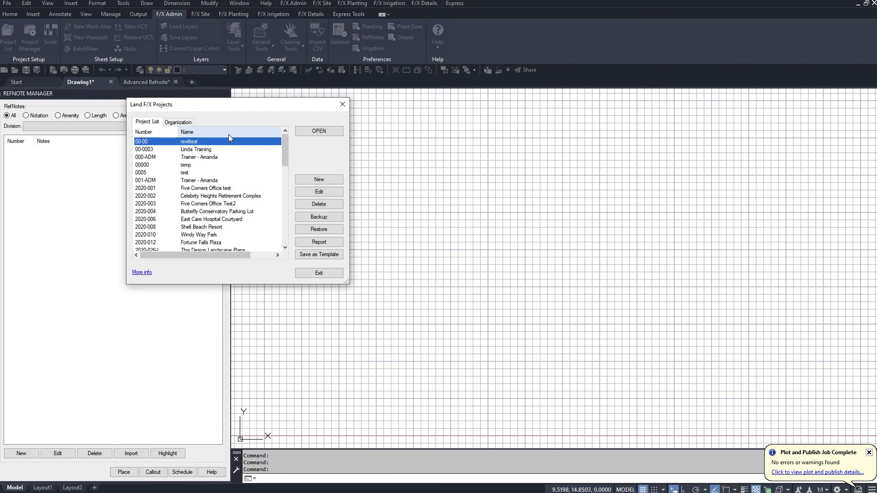
{"action": "left_click", "coordinate": [329, 182]}
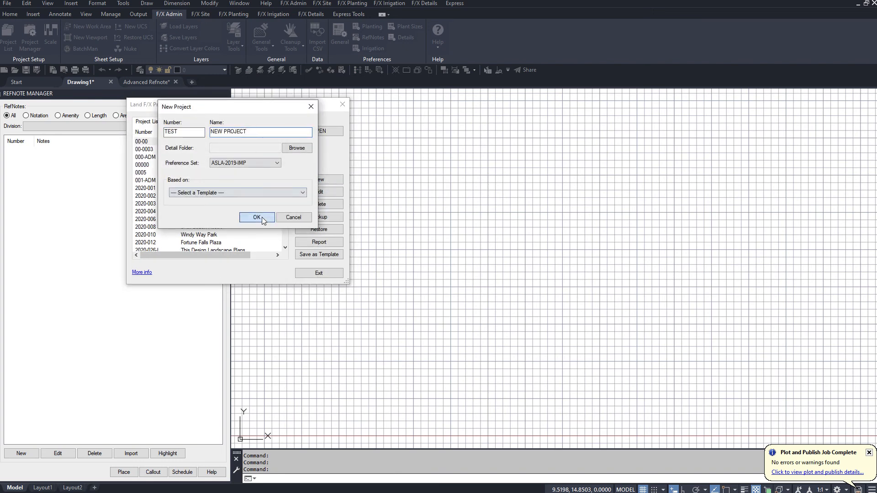
{"action": "left_click", "coordinate": [262, 217]}
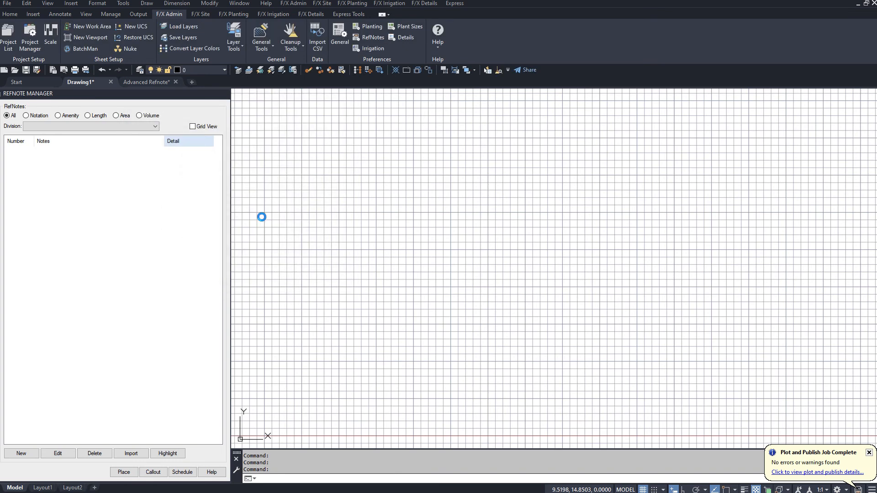
{"action": "left_click", "coordinate": [346, 288]}
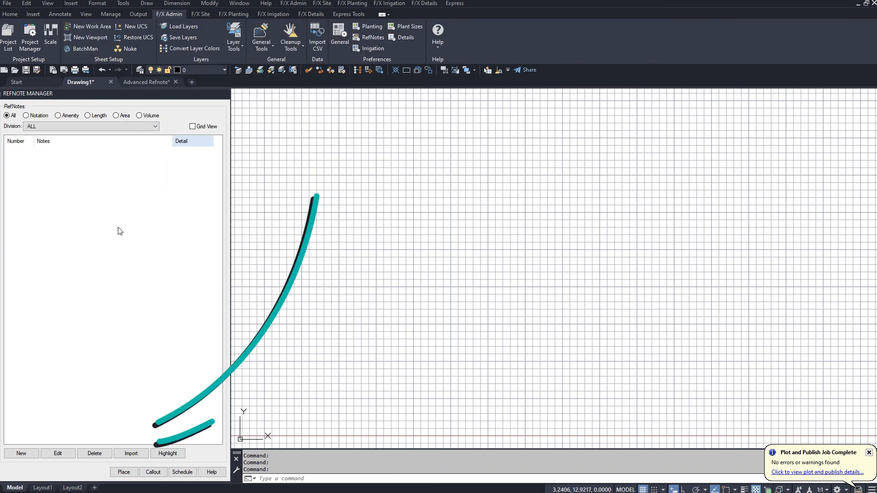
Import RefNotes 1, F-301, P-101 and S-102 from the Standard Refnotes template into the new project
{"action": "left_click", "coordinate": [127, 454]}
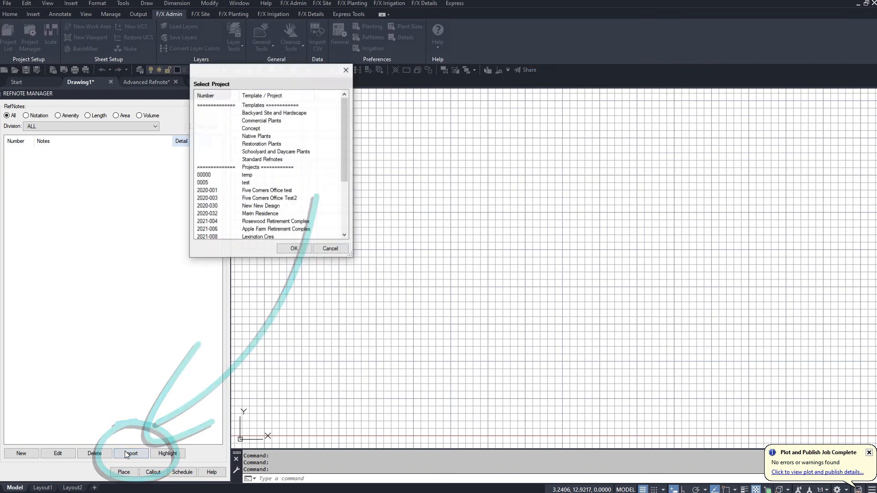
{"action": "left_click", "coordinate": [264, 159]}
{"action": "left_click", "coordinate": [294, 249]}
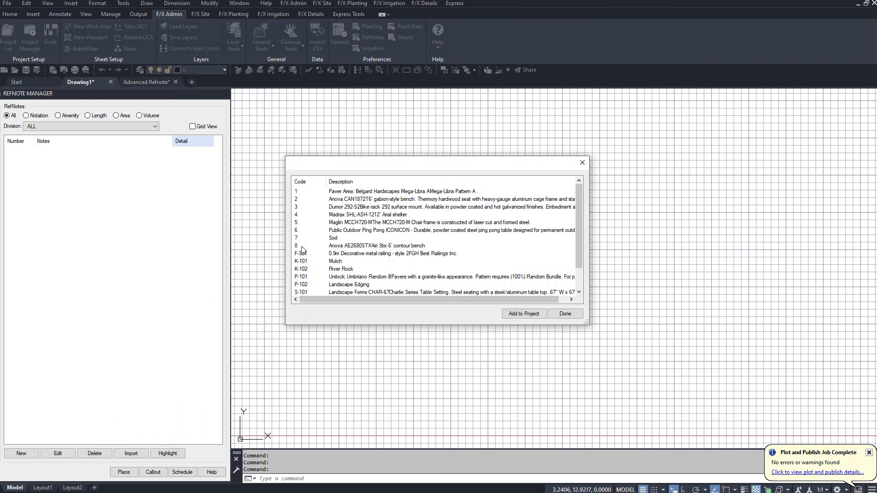
{"action": "left_click", "coordinate": [388, 192]}
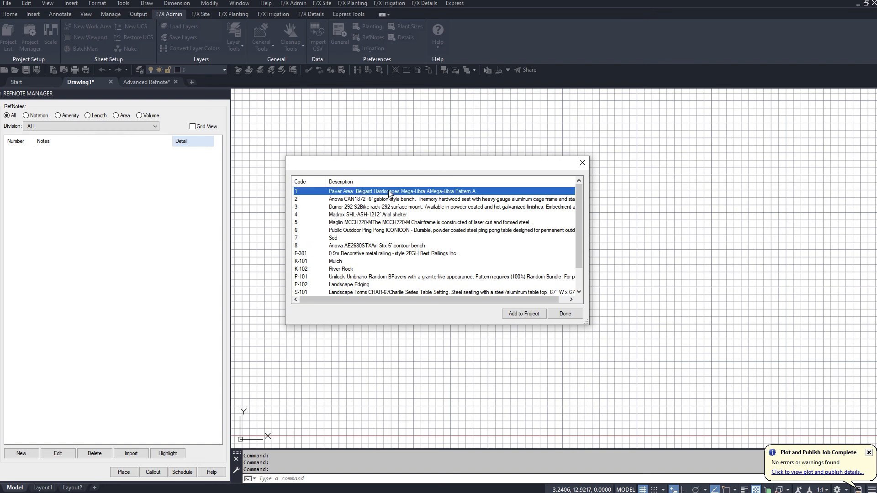
{"action": "left_click", "coordinate": [373, 254], "text": "ctrl"}
{"action": "left_click", "coordinate": [350, 276], "text": "ctrl"}
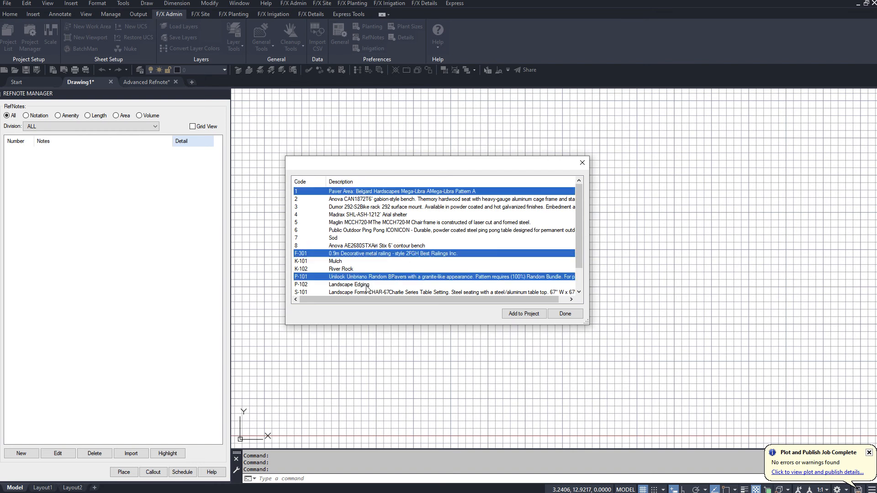
{"action": "scroll", "coordinate": [367, 288], "scroll_direction": "down", "scroll_amount": 1}
{"action": "left_click", "coordinate": [365, 277], "text": "ctrl"}
{"action": "left_click", "coordinate": [525, 314]}
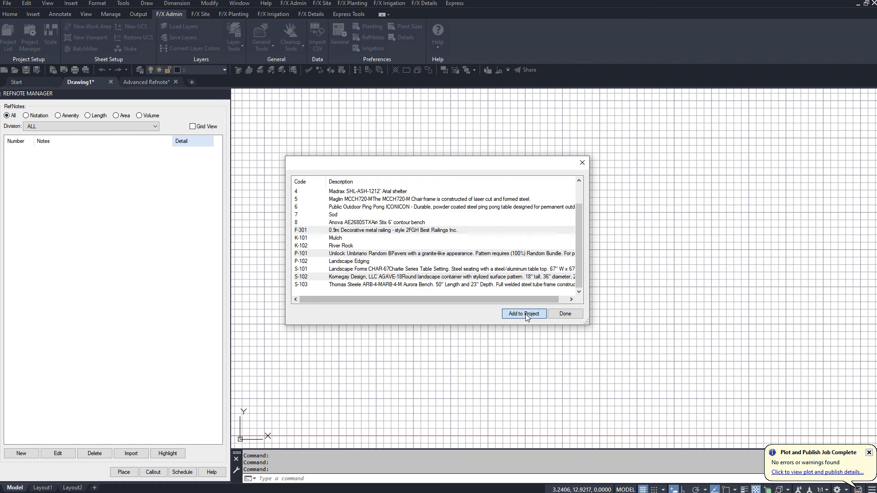
{"action": "left_click", "coordinate": [566, 315]}
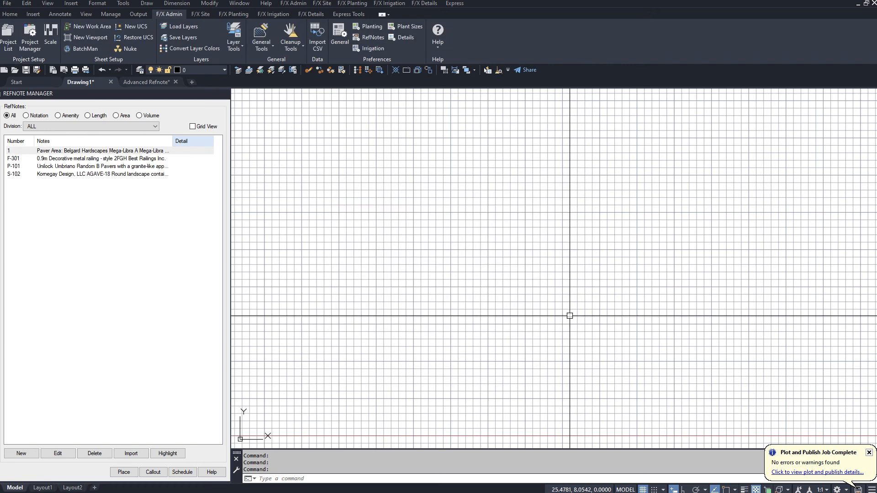
Open the imported decorative metal railing RefNote for editing
{"action": "left_click", "coordinate": [114, 159]}
{"action": "left_click", "coordinate": [62, 454]}
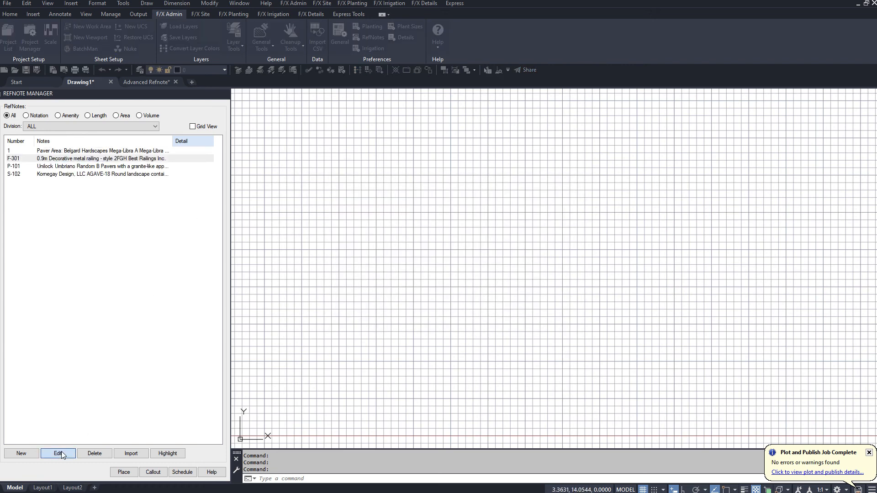